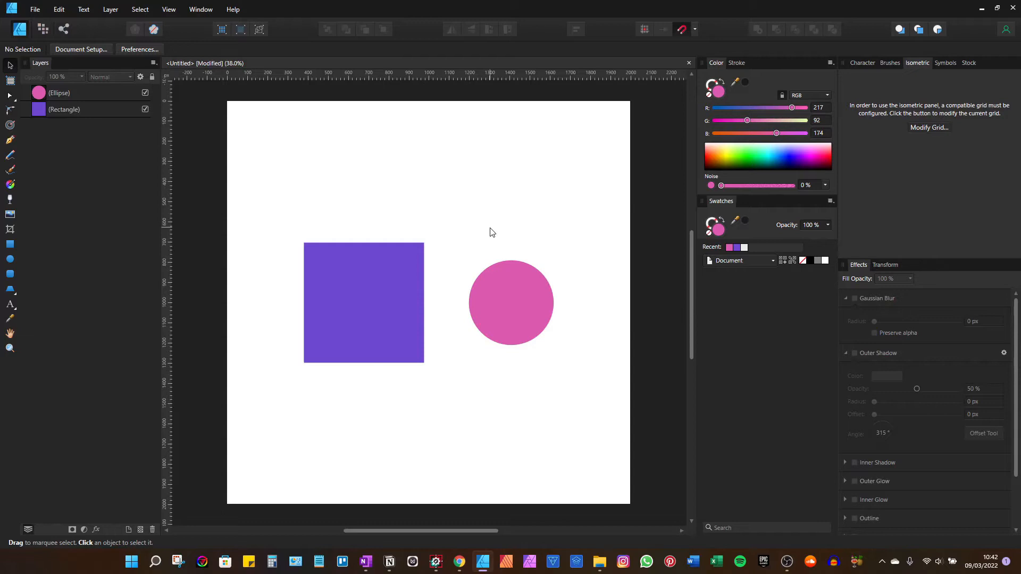
pyautogui.click(382, 276)
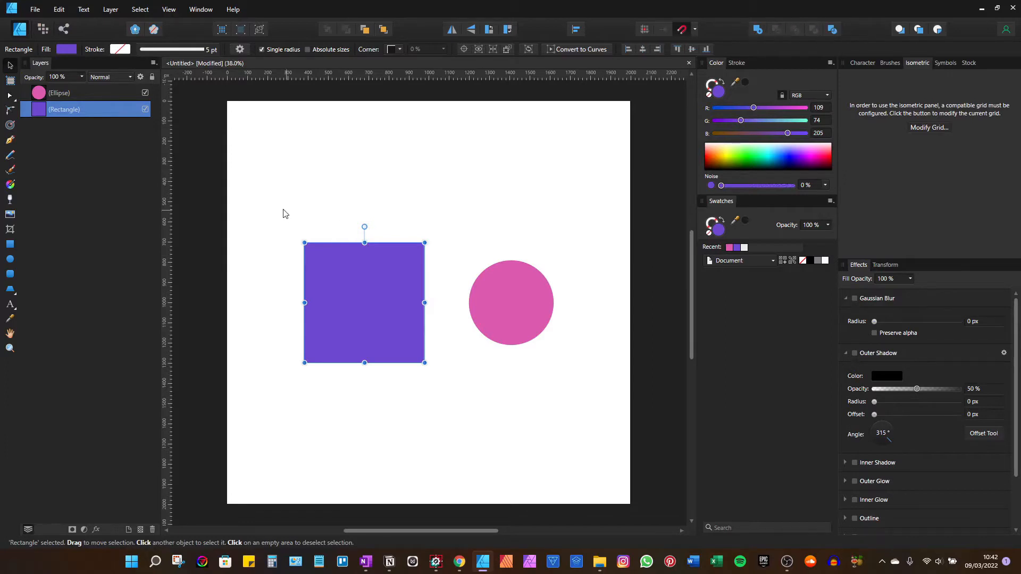
pyautogui.moveTo(269, 206); pyautogui.dragTo(621, 412)
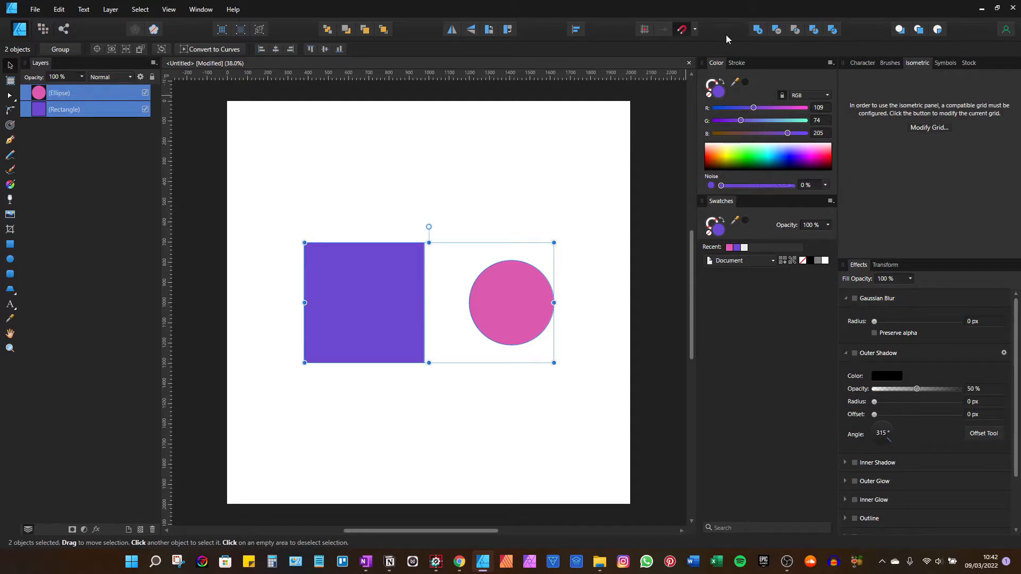
pyautogui.hotkey('ctrl', 'd')
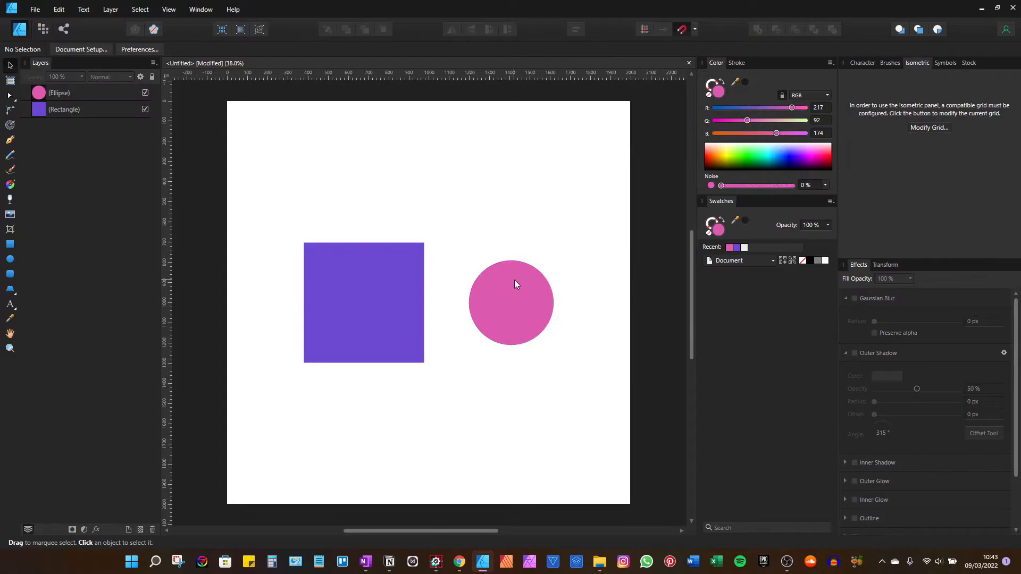
# Step: Bring the pink circle and purple square together so the circle overlaps the square's right edge, and select both shapes
pyautogui.click(515, 288)
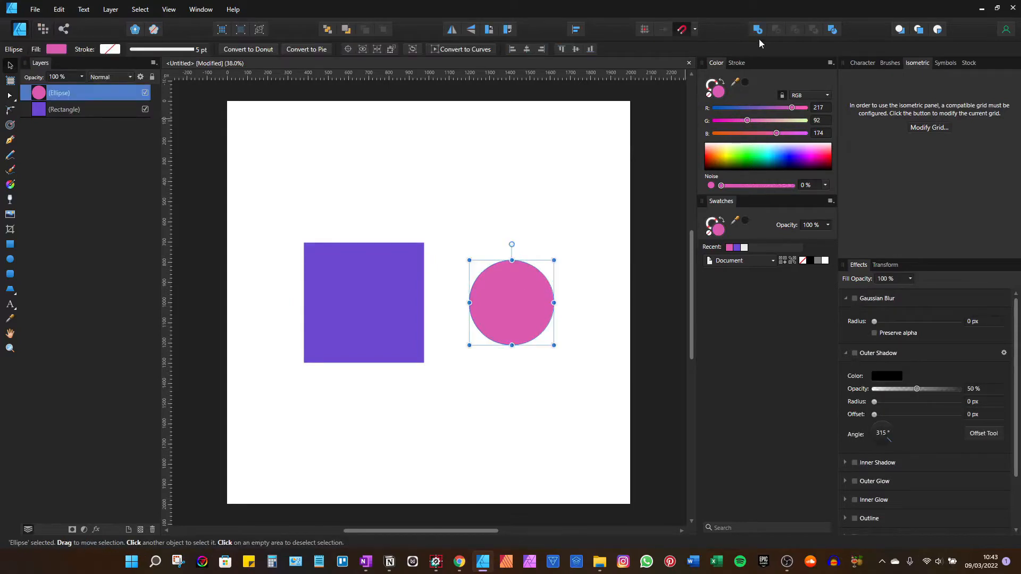
pyautogui.moveTo(509, 301); pyautogui.dragTo(467, 299)
pyautogui.keyDown('shift'); pyautogui.click(363, 308); pyautogui.keyUp('shift')
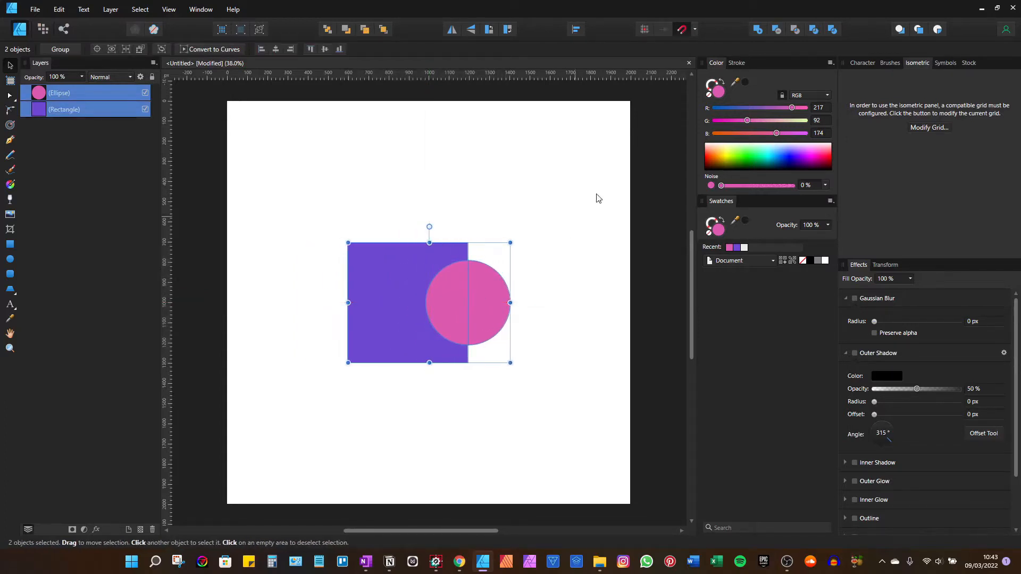
# Step: Try Add with the circle layered above and below the square, undoing each merge and the layer reorder
pyautogui.click(758, 29)
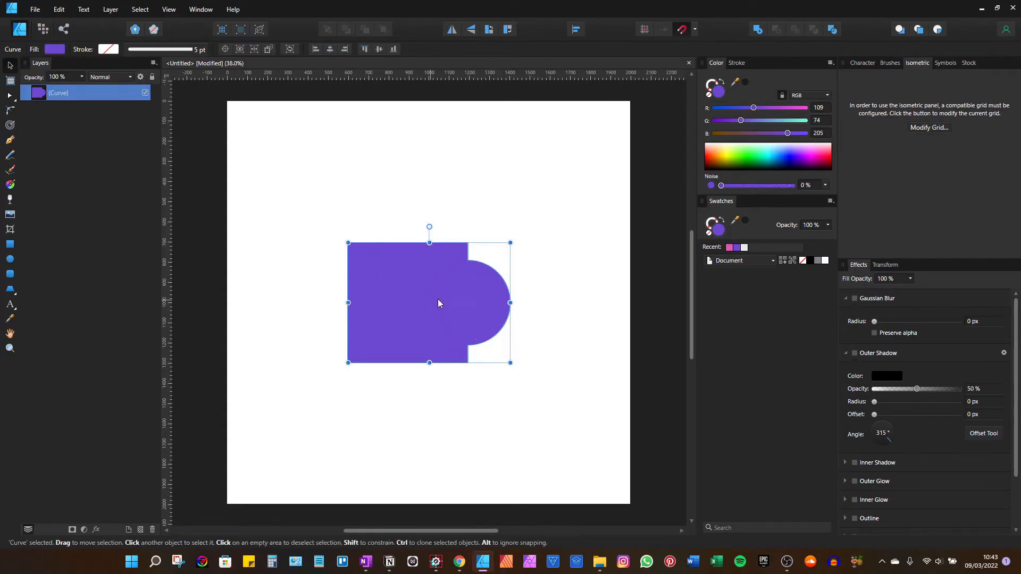
pyautogui.hotkey('ctrl', 'z')
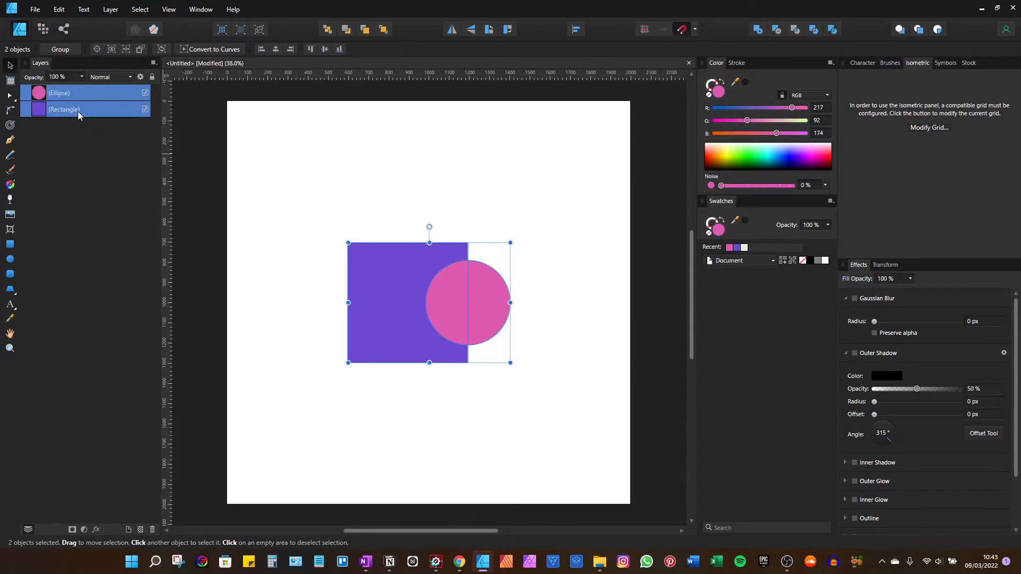
pyautogui.click(77, 111)
pyautogui.moveTo(58, 94); pyautogui.dragTo(36, 114)
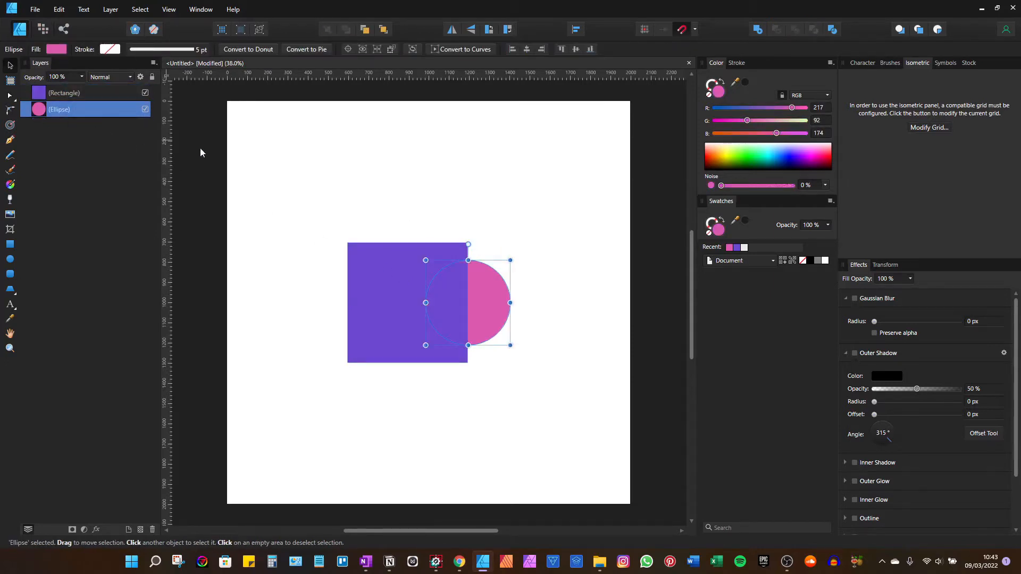
pyautogui.keyDown('shift'); pyautogui.click(389, 283); pyautogui.keyUp('shift')
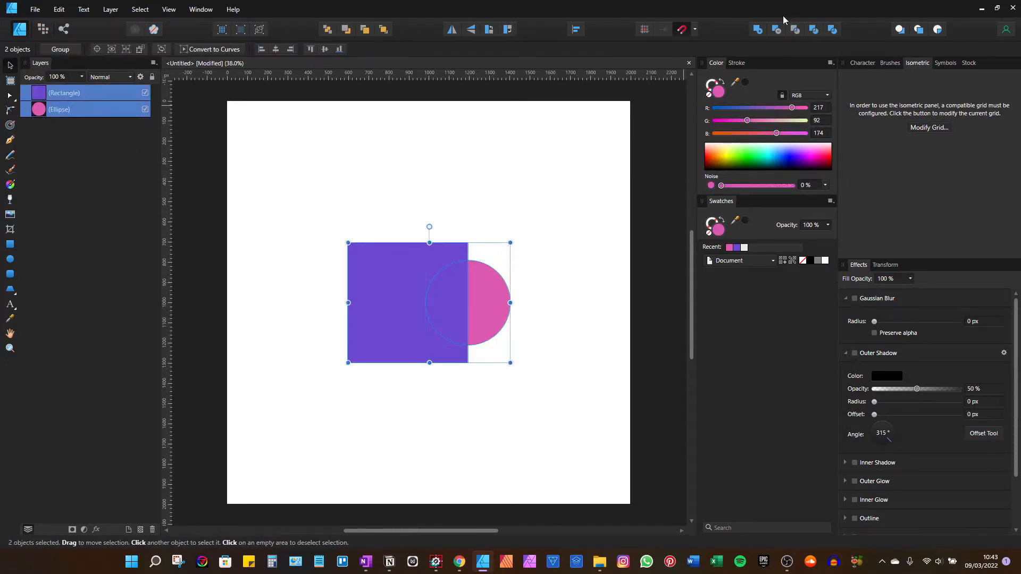
pyautogui.click(757, 30)
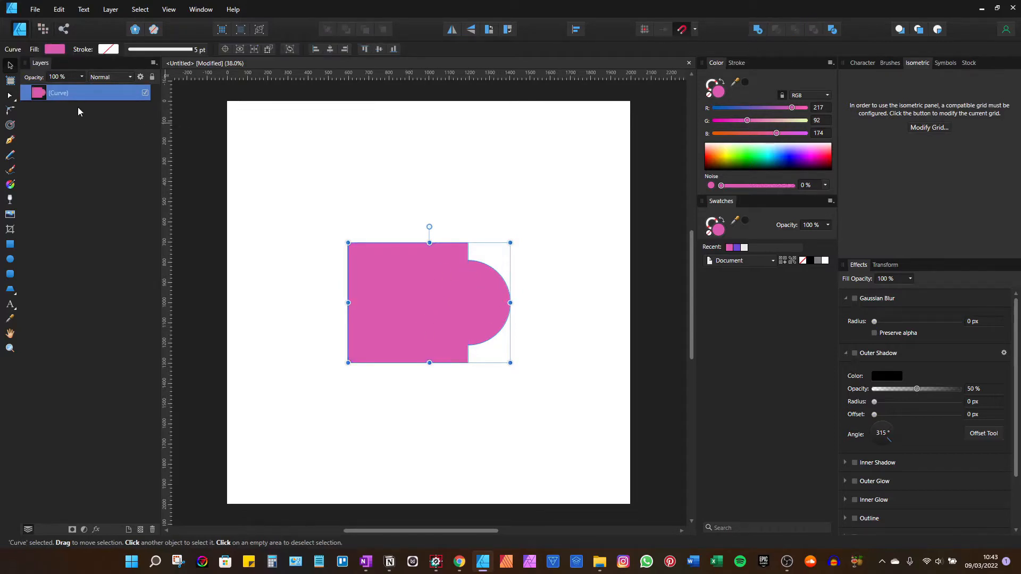
pyautogui.hotkey('ctrl', 'z')
# Step: Try Subtract and Intersect in turn on the overlapping square and circle, undoing each operation
pyautogui.moveTo(305, 199); pyautogui.dragTo(525, 382)
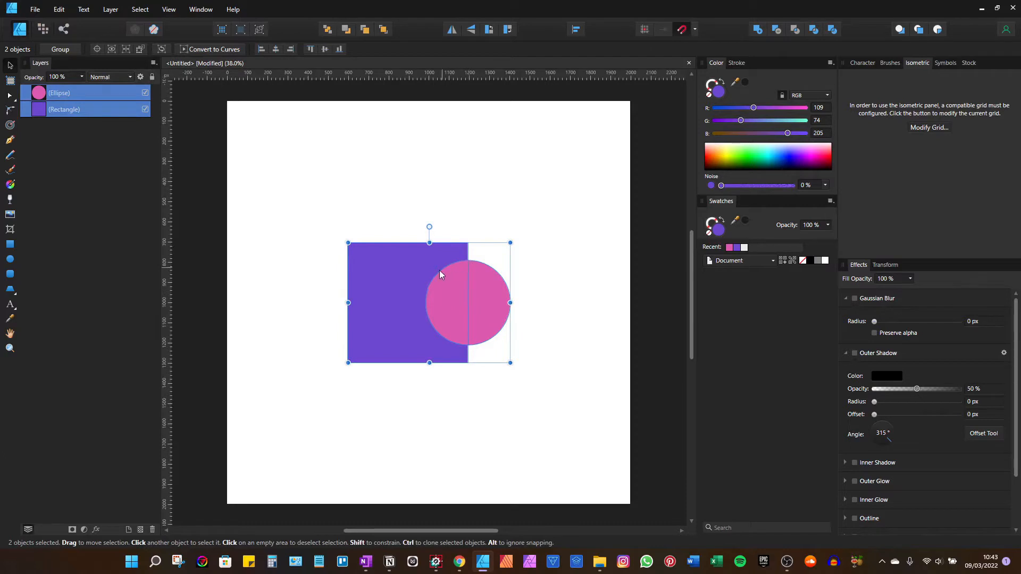
pyautogui.click(776, 30)
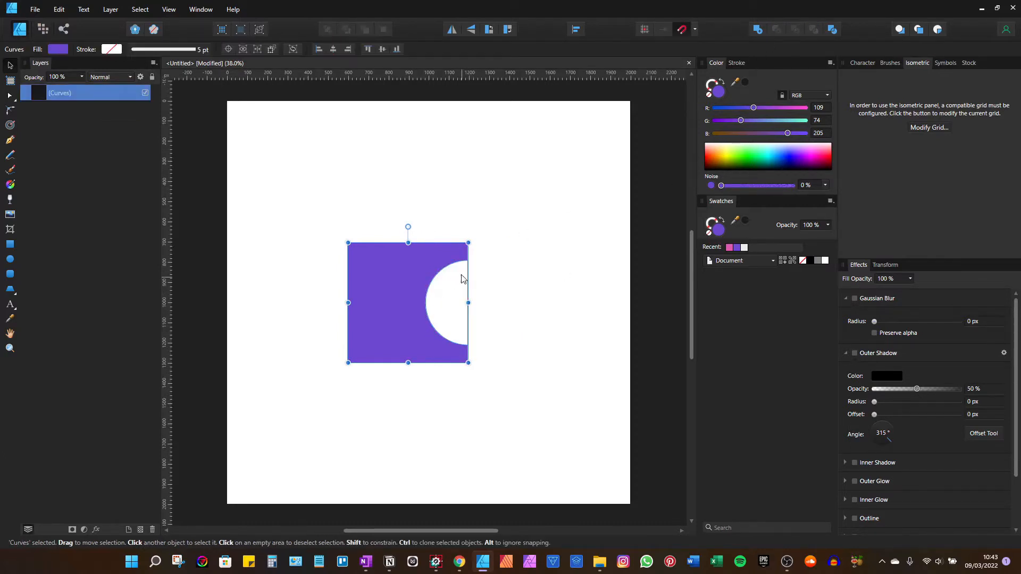
pyautogui.hotkey('ctrl', 'z')
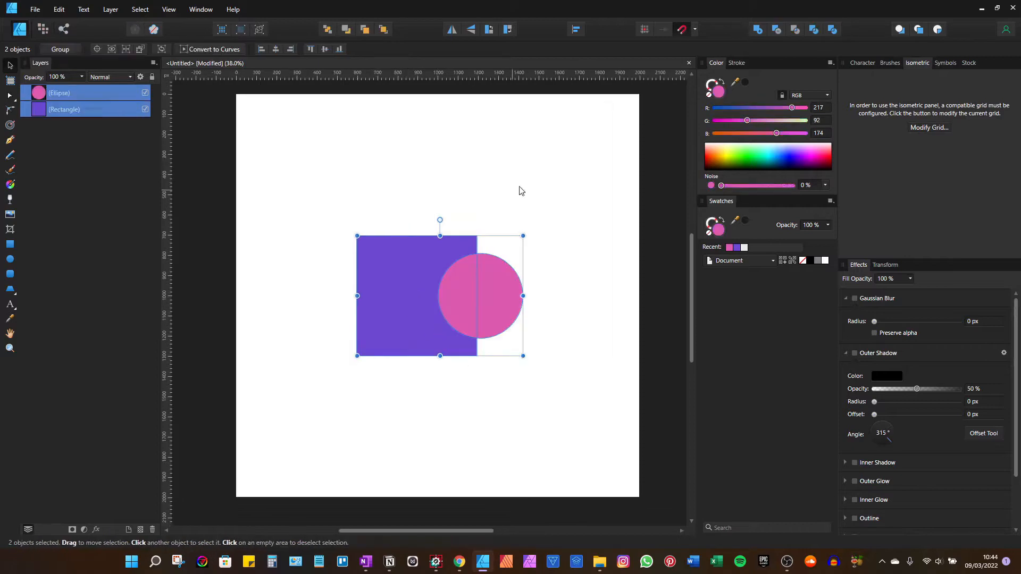
pyautogui.click(795, 30)
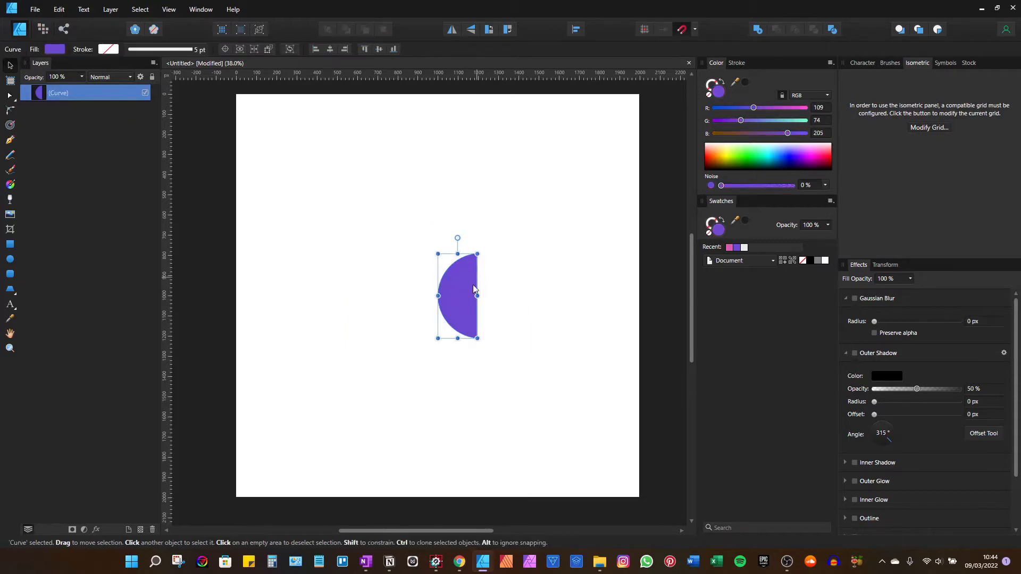
pyautogui.hotkey('ctrl', 'z')
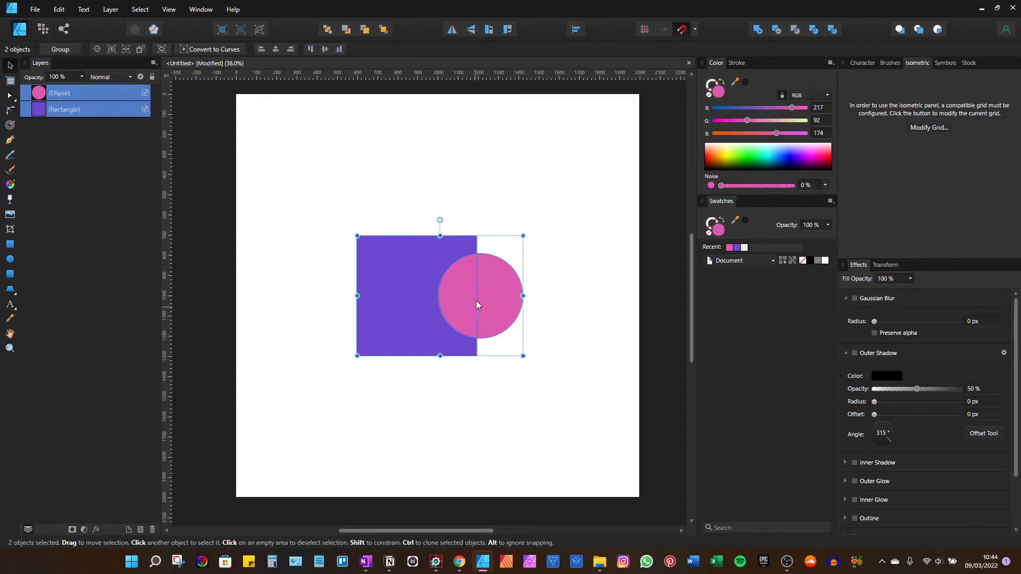
# Step: Duplicate the pink circle over the square's lower-left corner and select all three shapes
pyautogui.click(497, 280)
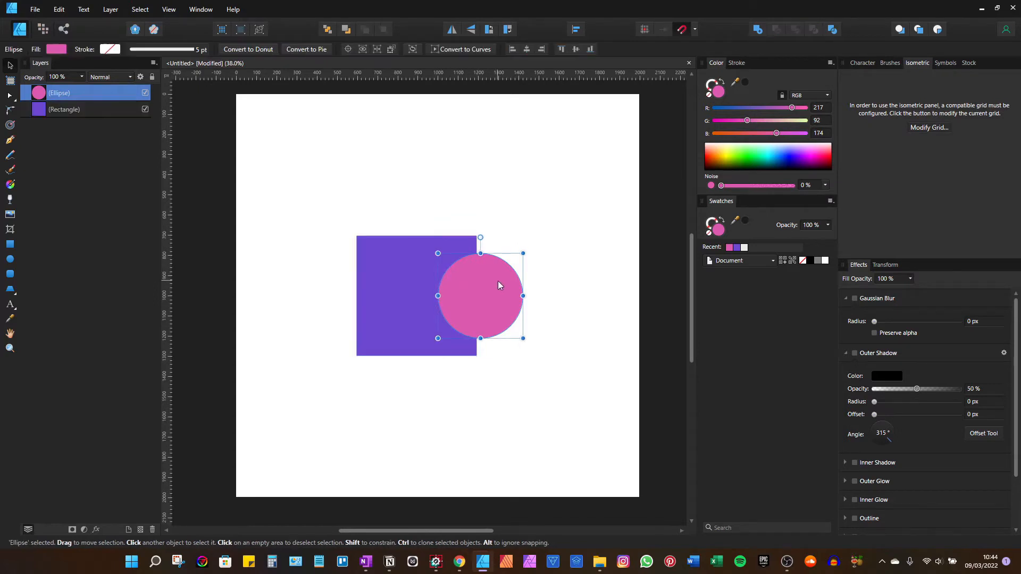
pyautogui.moveTo(493, 285); pyautogui.dragTo(384, 338)
pyautogui.hotkey('ctrl', 'a')
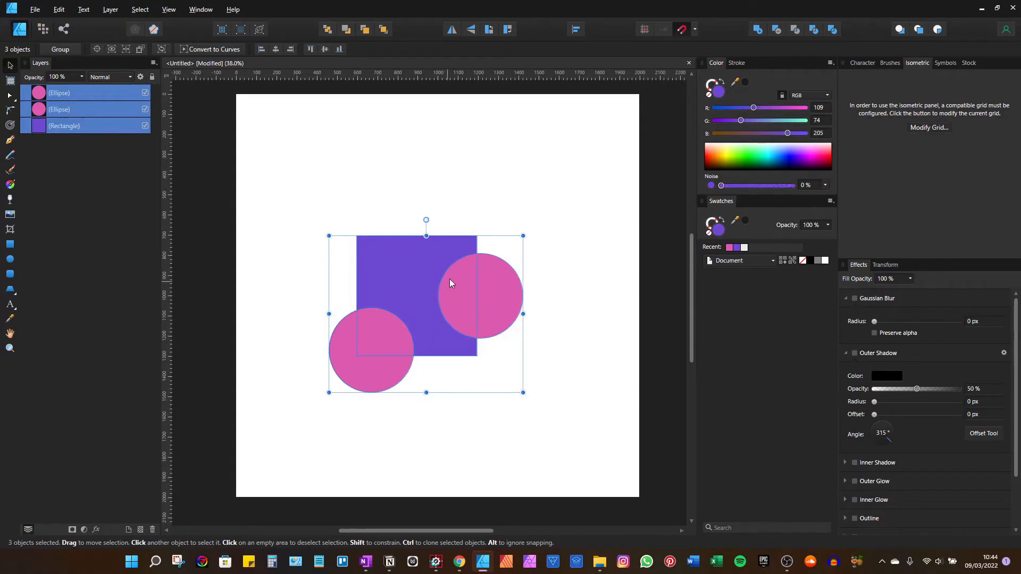
# Step: Try Intersect on the square and both circles, undo it, and hide the duplicated circle
pyautogui.click(794, 30)
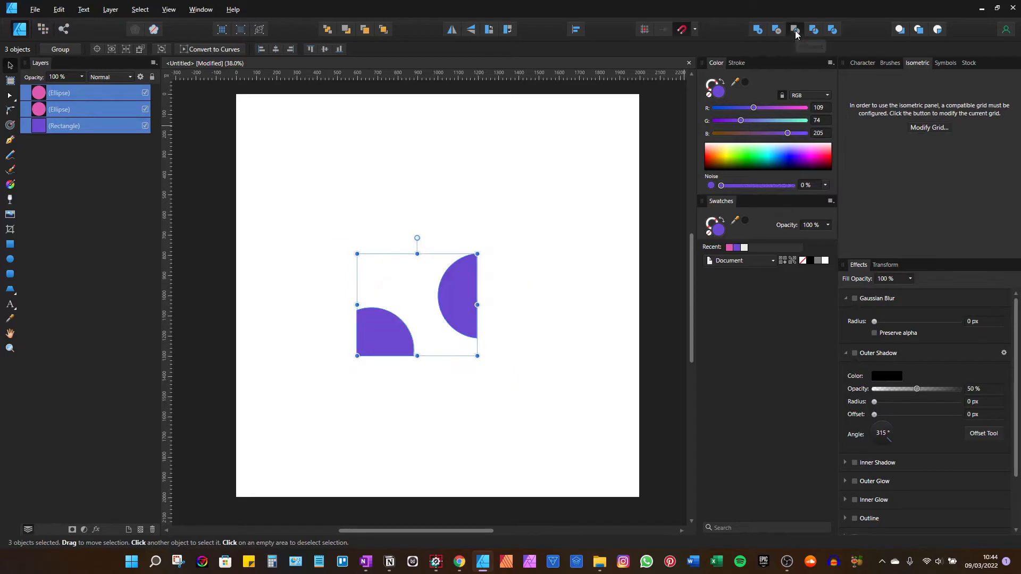
pyautogui.hotkey('ctrl', 'z')
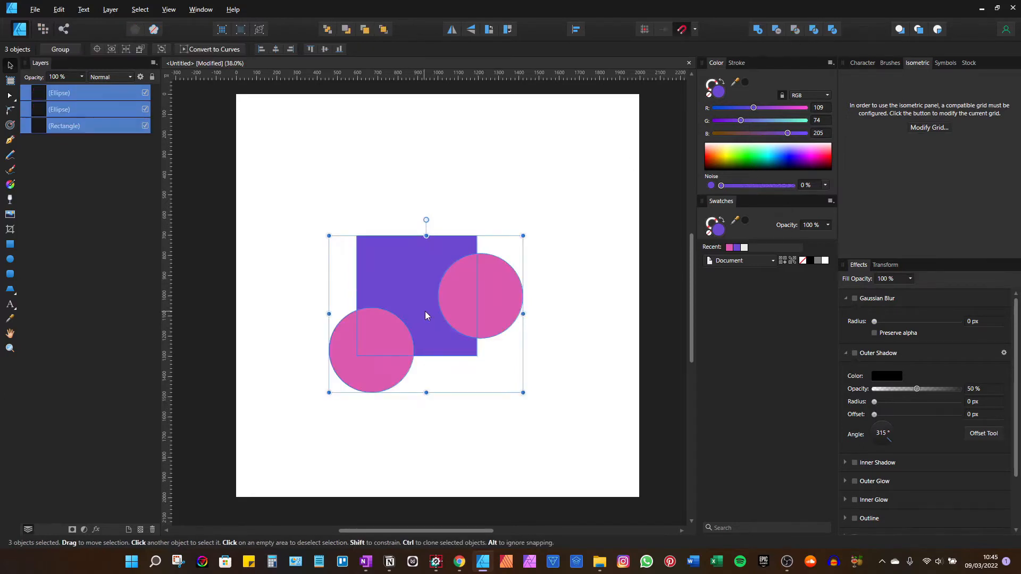
pyautogui.hotkey('ctrl', 'z')
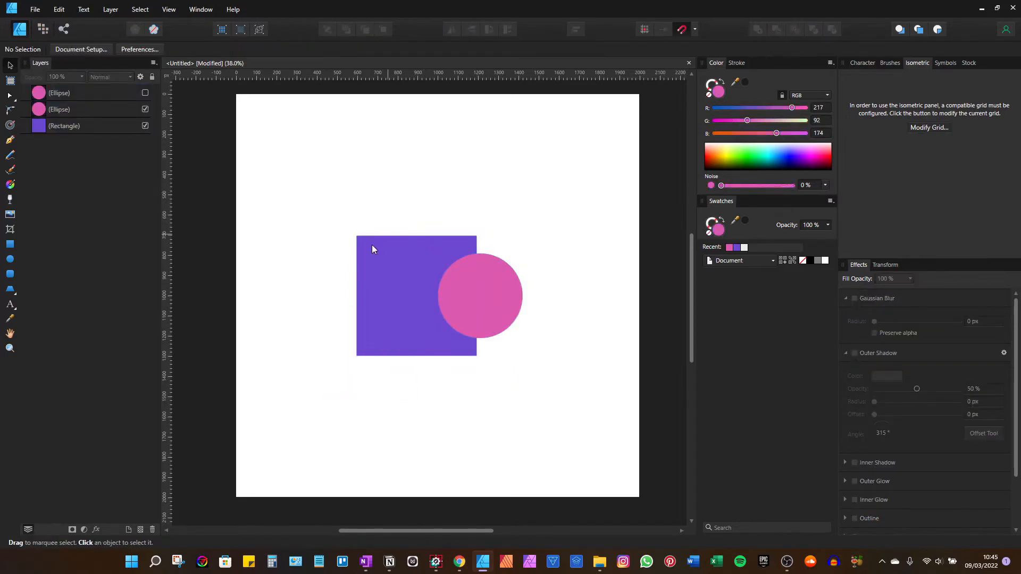
# Step: Try Xor on the square and the circle overlapping its right edge, and undo the operation
pyautogui.moveTo(342, 202); pyautogui.dragTo(561, 396)
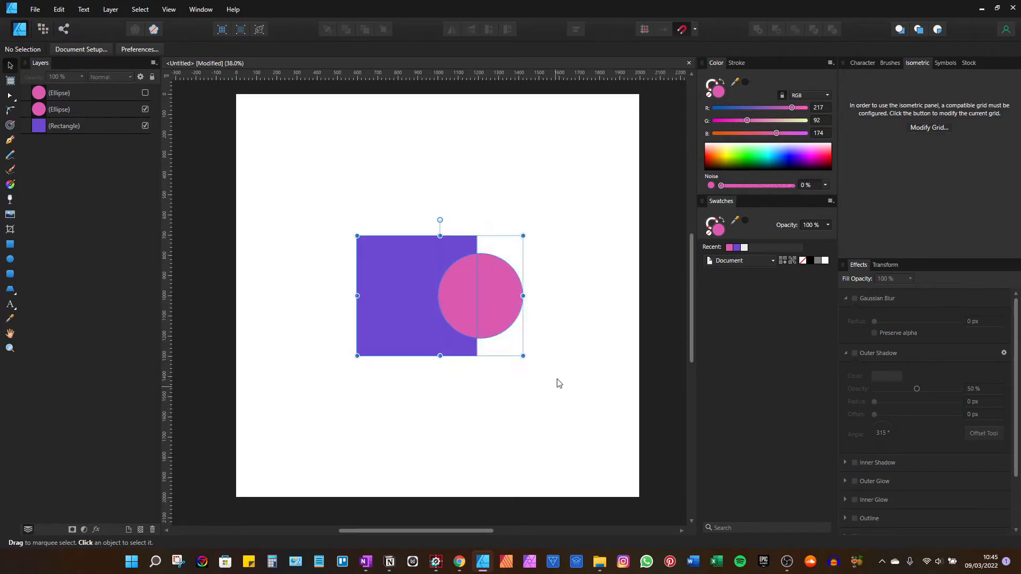
pyautogui.click(814, 30)
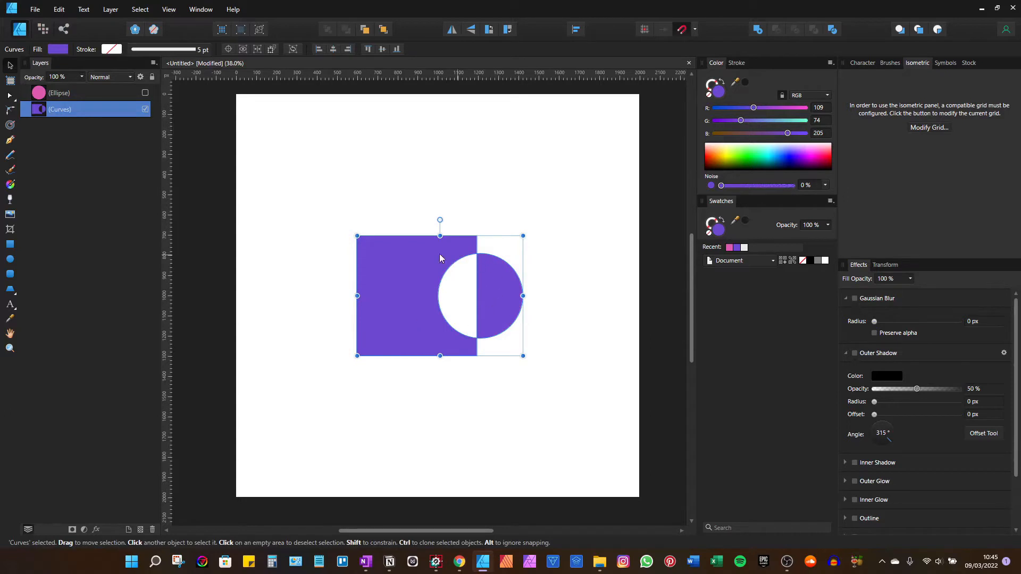
pyautogui.click(556, 302)
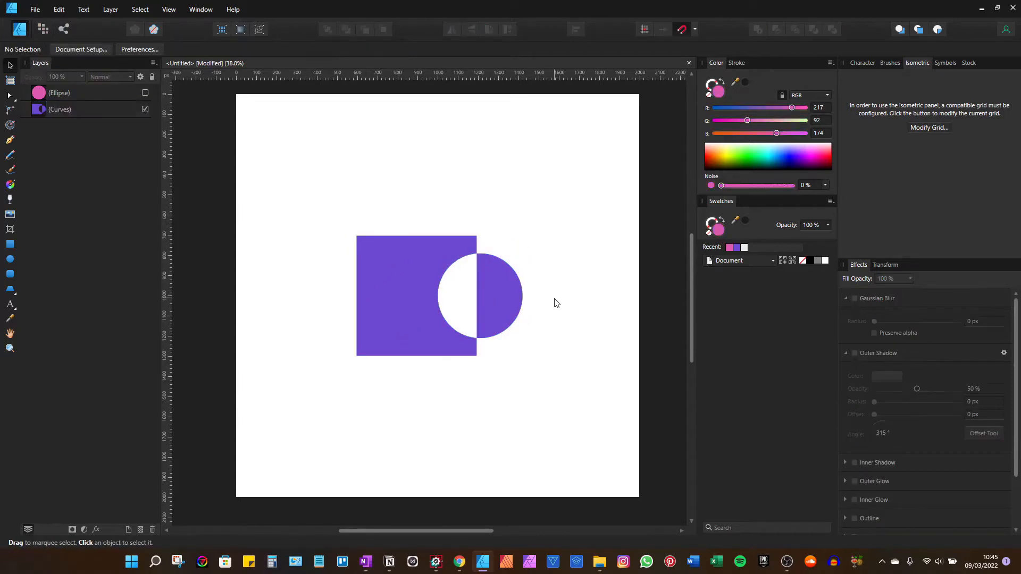
pyautogui.hotkey('ctrl', 'z')
pyautogui.hotkey('ctrl', 'z')
# Step: Centre the pink circle inside the purple square and select both shapes
pyautogui.click(504, 297)
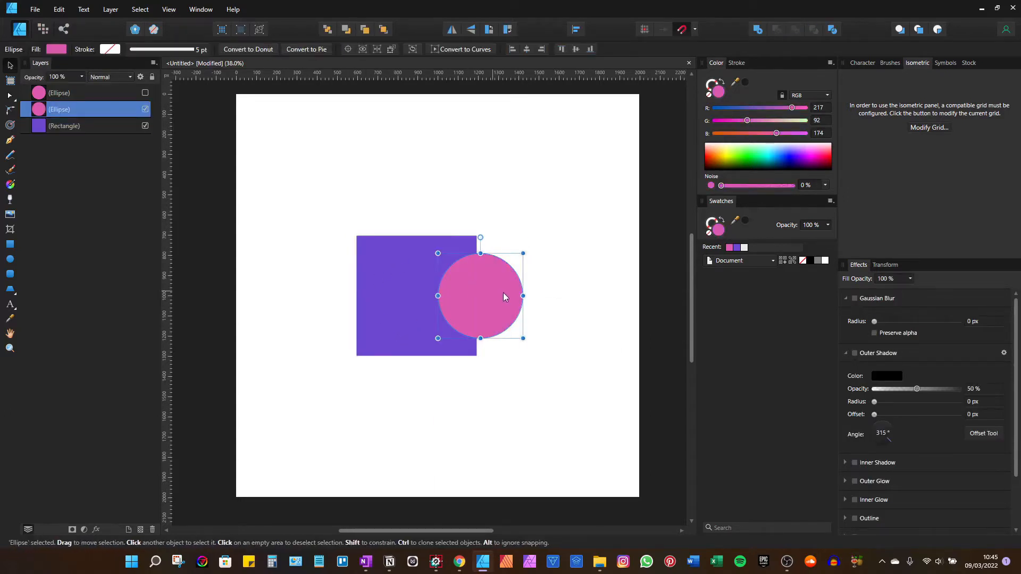
pyautogui.moveTo(504, 297); pyautogui.dragTo(441, 297)
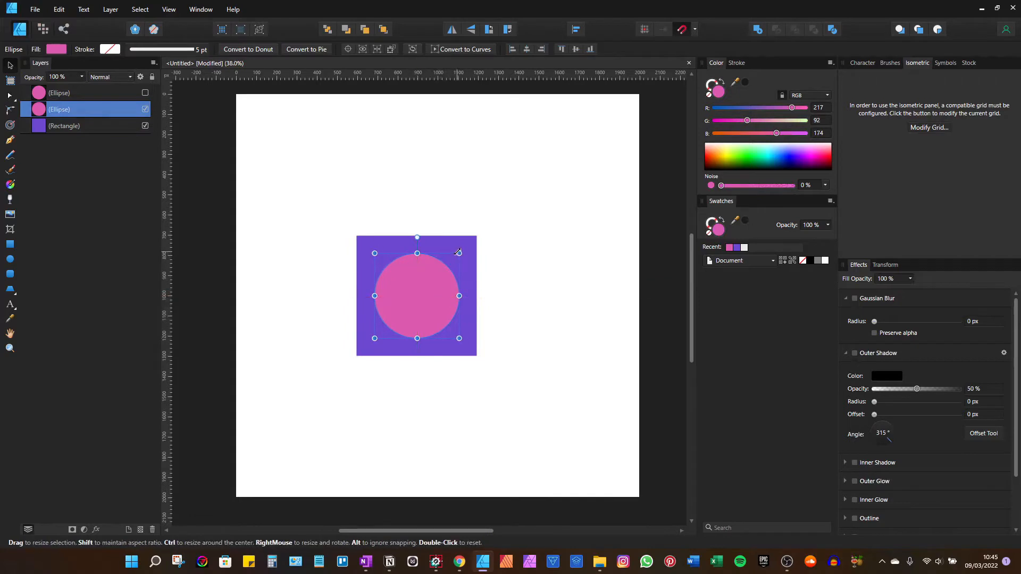
pyautogui.keyDown('shift'); pyautogui.click(458, 246); pyautogui.keyUp('shift')
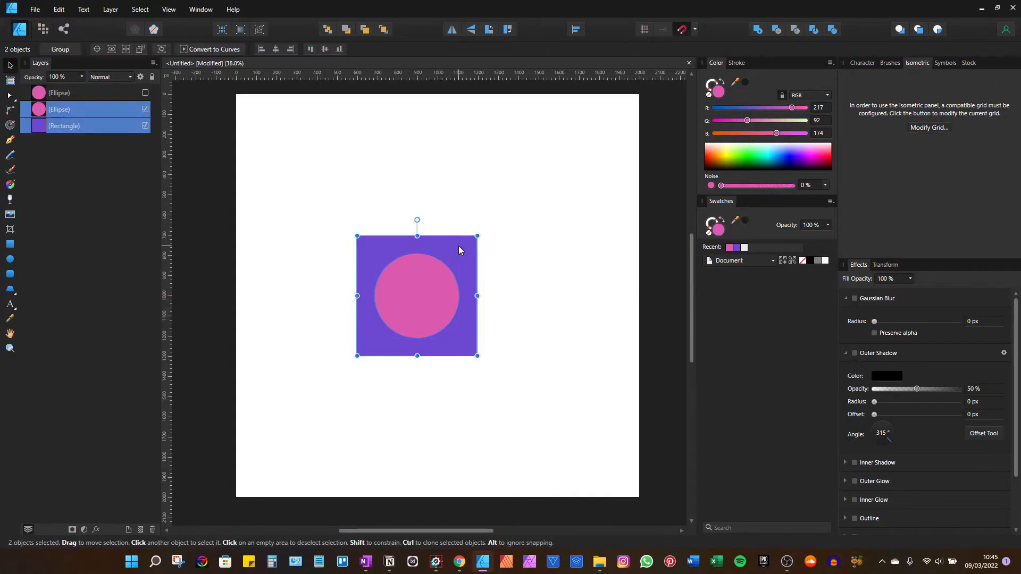
# Step: Try subtracting the centred circle from the square and moving the resulting shape, and undo these changes
pyautogui.click(776, 30)
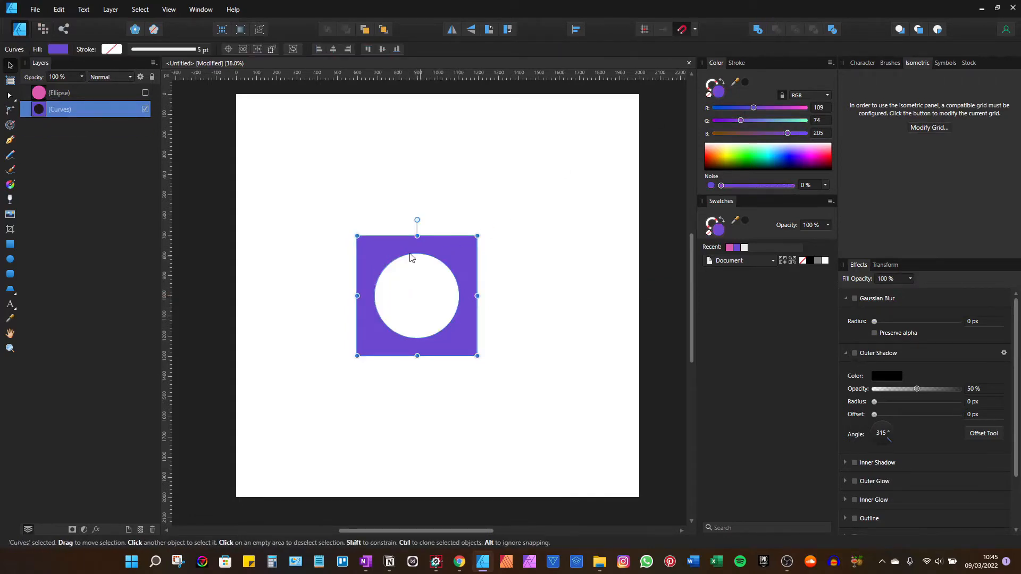
pyautogui.moveTo(440, 291); pyautogui.dragTo(462, 293)
pyautogui.hotkey('ctrl', 'z')
pyautogui.hotkey('ctrl', 'z')
pyautogui.hotkey('ctrl', 'z')
# Step: Try Xor on the square and the circle centred inside it, and undo the operation
pyautogui.moveTo(516, 190); pyautogui.dragTo(297, 407)
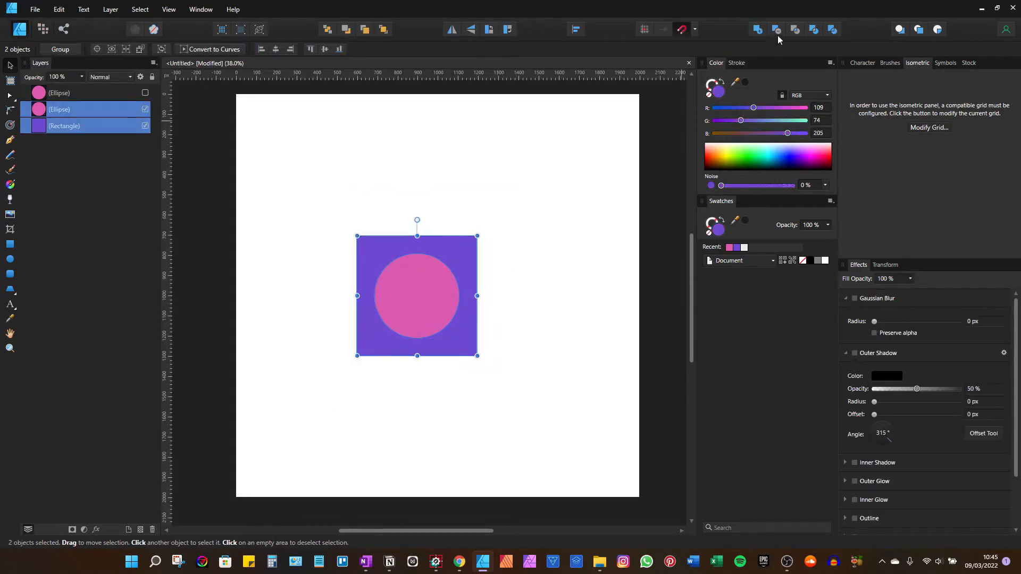
pyautogui.click(814, 29)
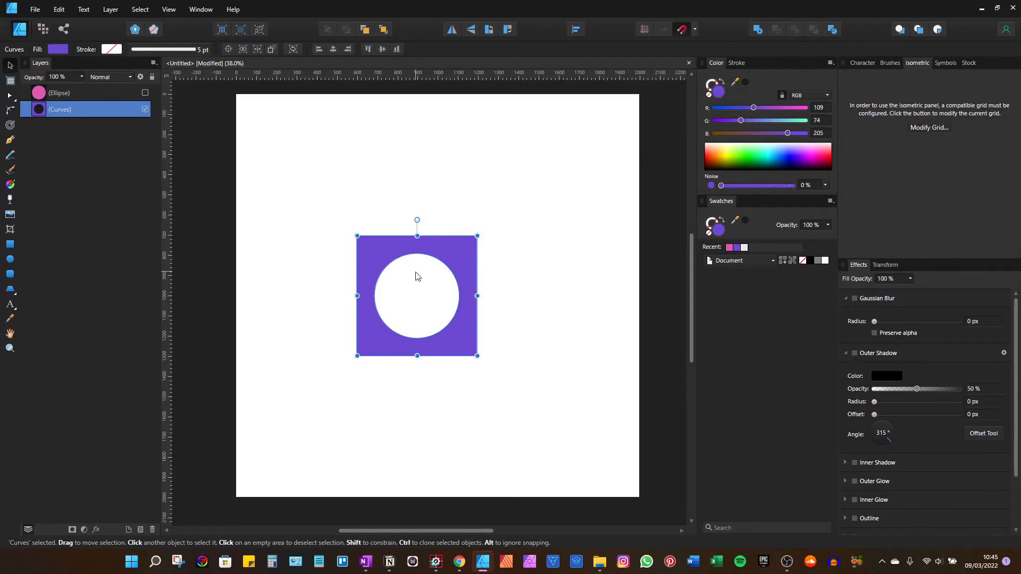
pyautogui.hotkey('ctrl', 'z')
# Step: Move the pink circle back over the square's right edge and select both shapes
pyautogui.click(425, 285)
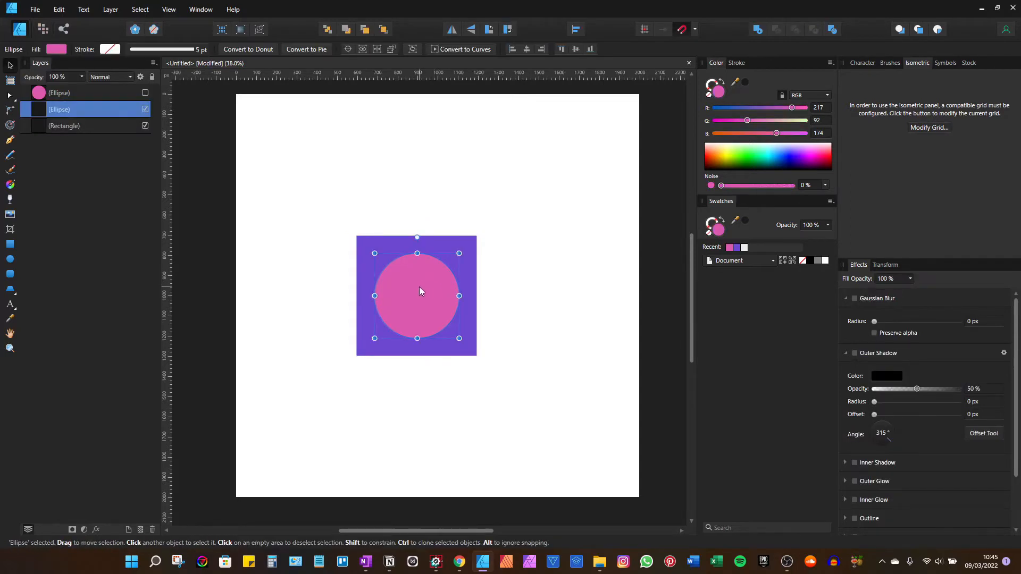
pyautogui.moveTo(420, 287); pyautogui.dragTo(492, 288)
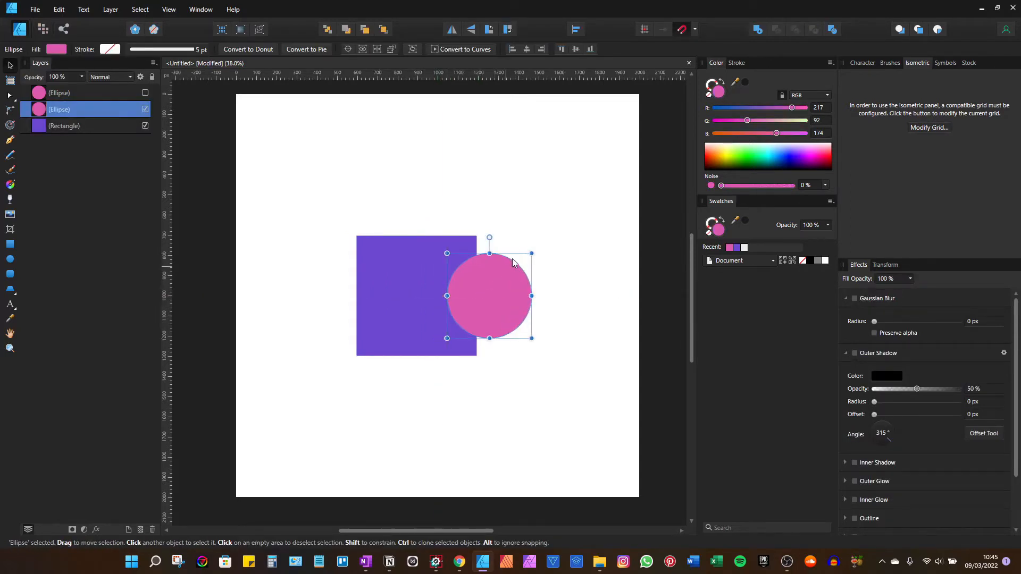
pyautogui.moveTo(573, 198); pyautogui.dragTo(284, 412)
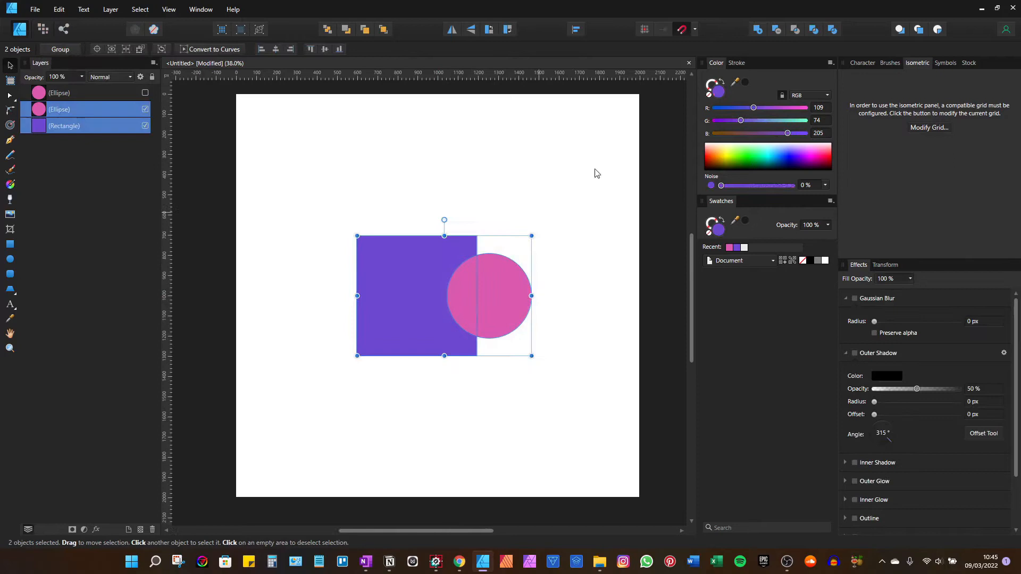
# Step: Try Xor on the overlapping square and circle, undo it, and split the two shapes with Divide
pyautogui.click(814, 30)
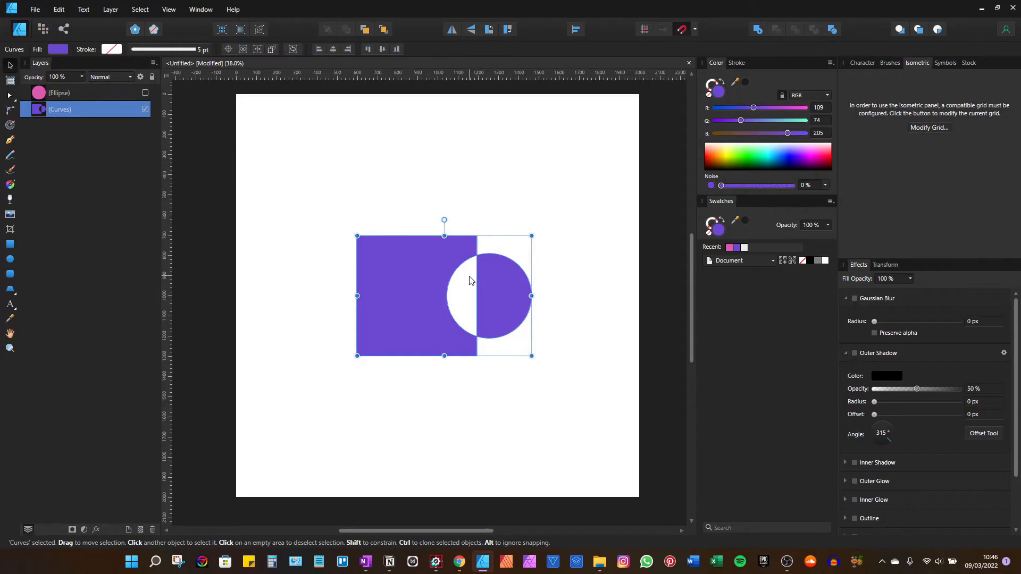
pyautogui.hotkey('ctrl', 'z')
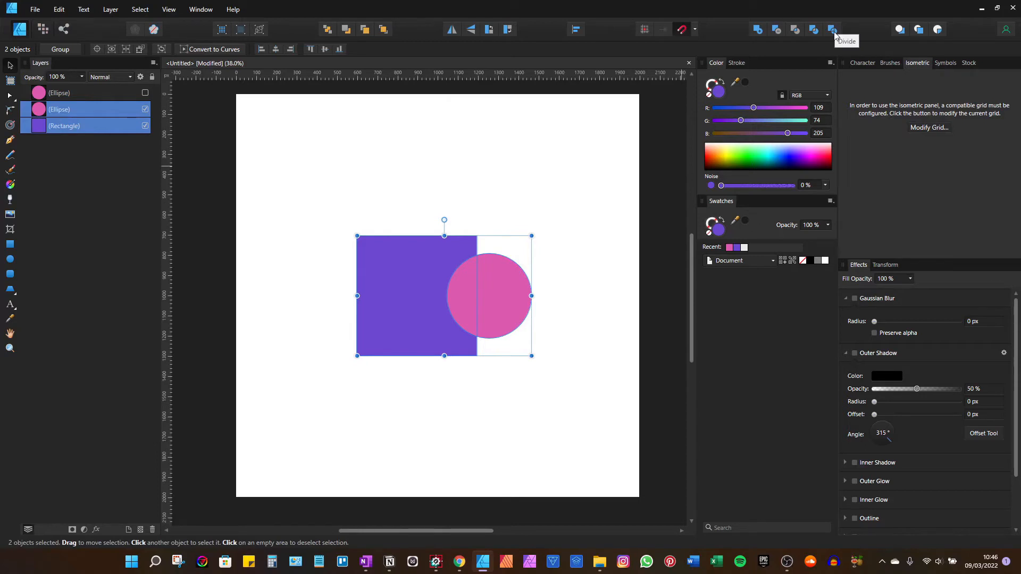
pyautogui.click(832, 30)
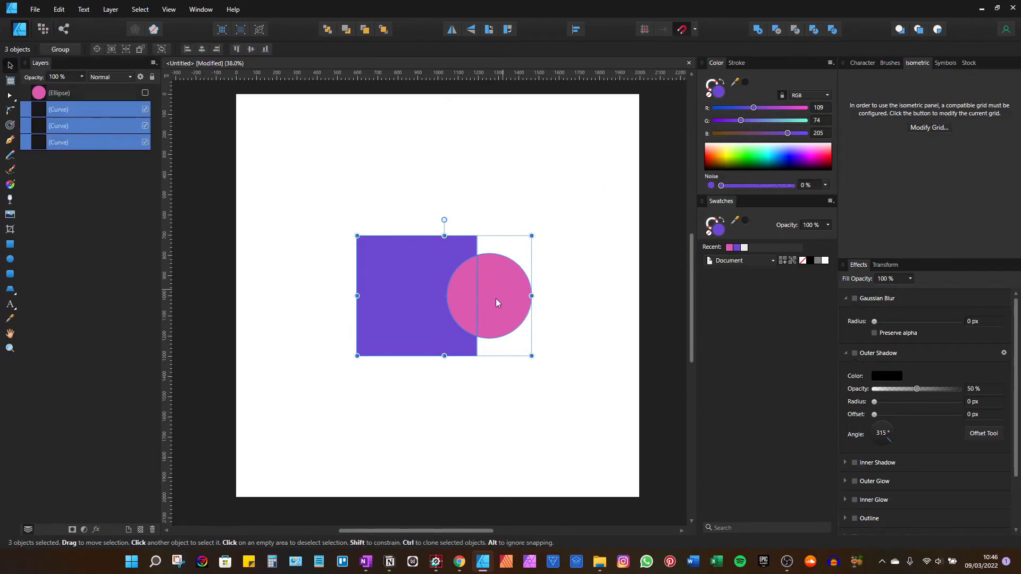
# Step: Try moving the three divided pieces apart and repositioning the cut square, and undo the moves and the Divide
pyautogui.moveTo(473, 304); pyautogui.dragTo(396, 382)
pyautogui.moveTo(518, 290); pyautogui.dragTo(549, 290)
pyautogui.moveTo(426, 289); pyautogui.dragTo(372, 242)
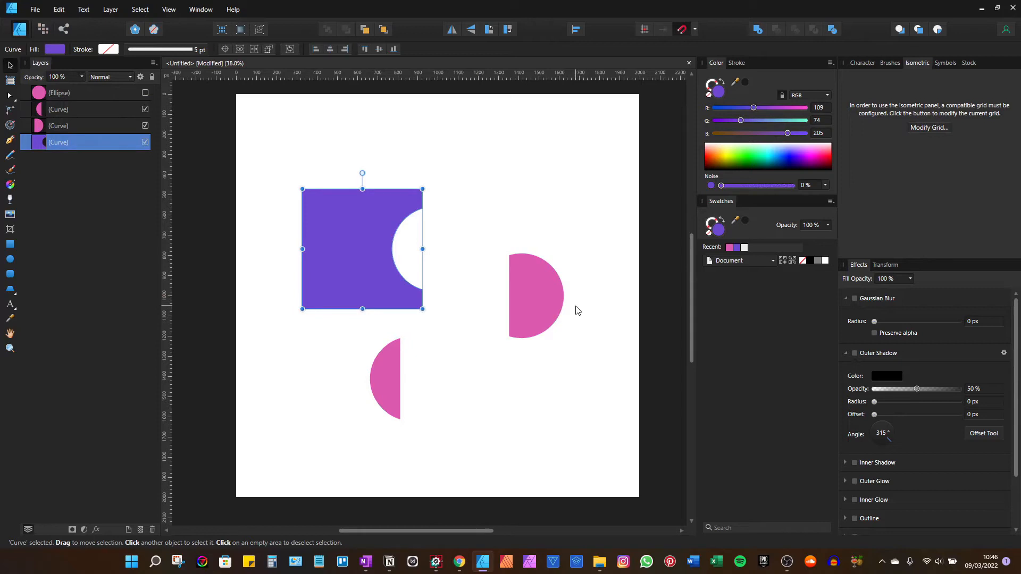
pyautogui.moveTo(409, 266); pyautogui.dragTo(425, 270)
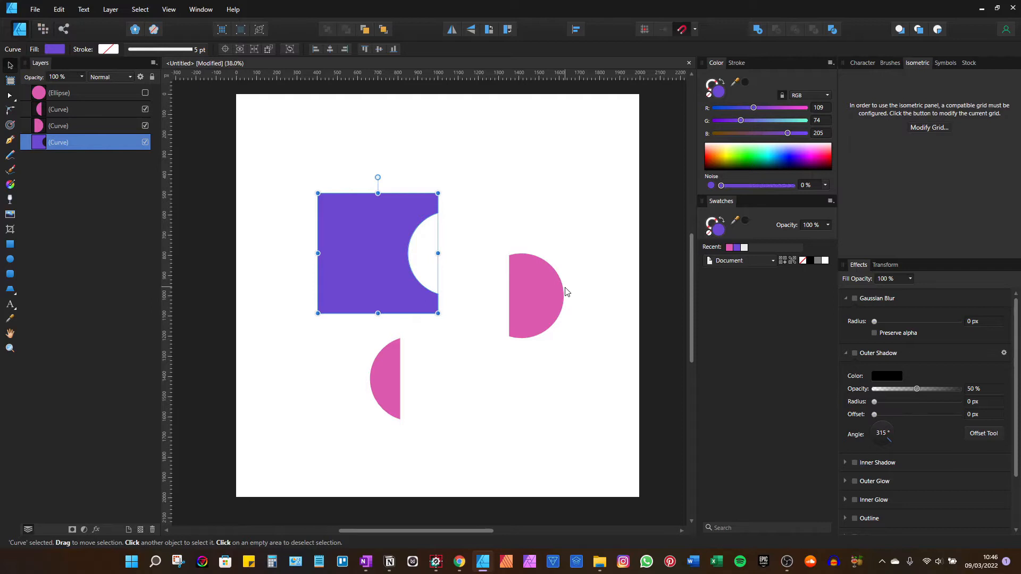
pyautogui.hotkey('ctrl', 'z')
pyautogui.hotkey('ctrl', 'z')
pyautogui.hotkey('ctrl', 'z')
pyautogui.hotkey('ctrl', 'z')
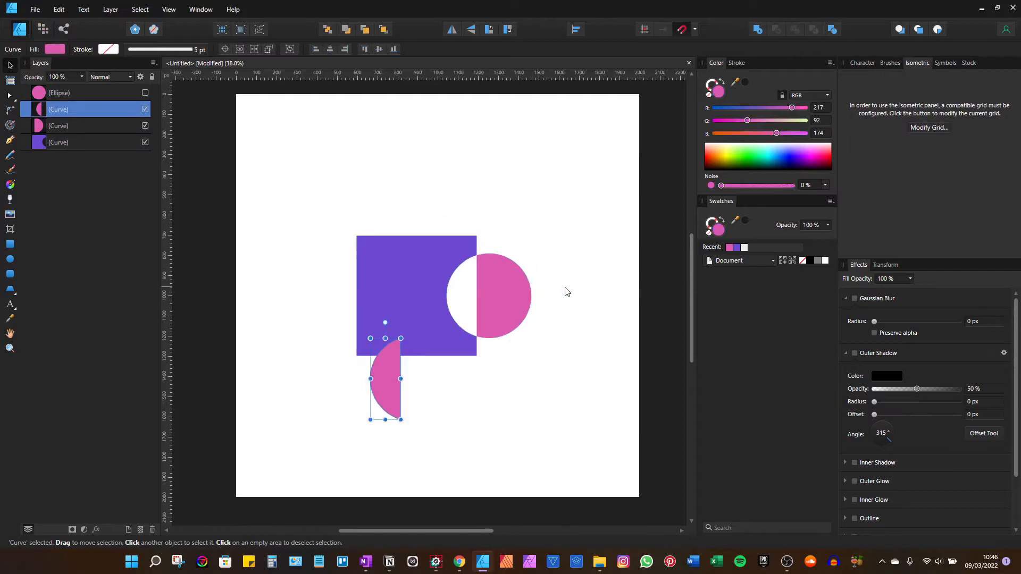
pyautogui.hotkey('ctrl', 'z')
pyautogui.hotkey('ctrl', 'z')
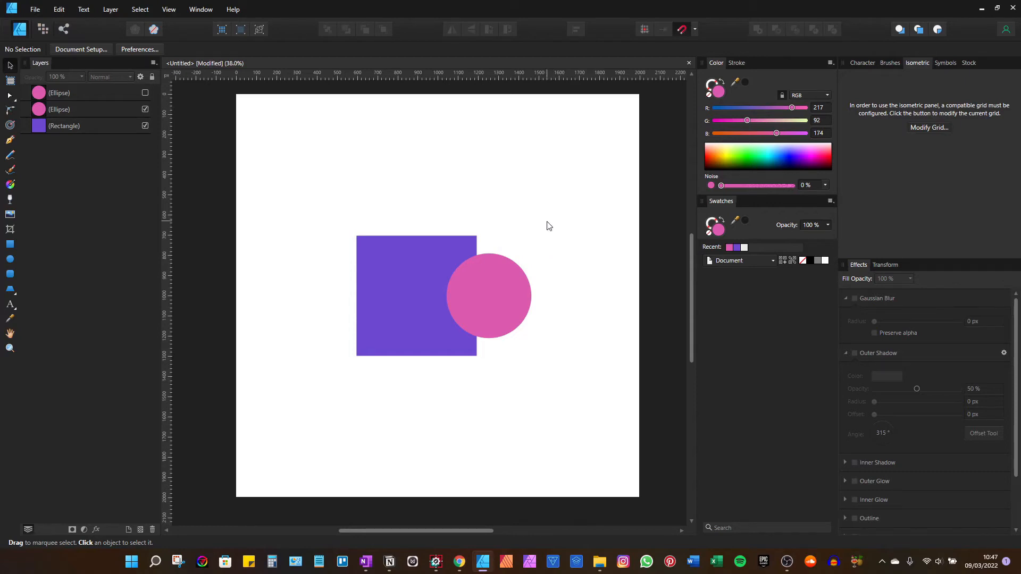
# Step: Delete the hidden ellipse and centre the circle and square together on the page, with the circle over the middle of the square's top edge
pyautogui.click(83, 99)
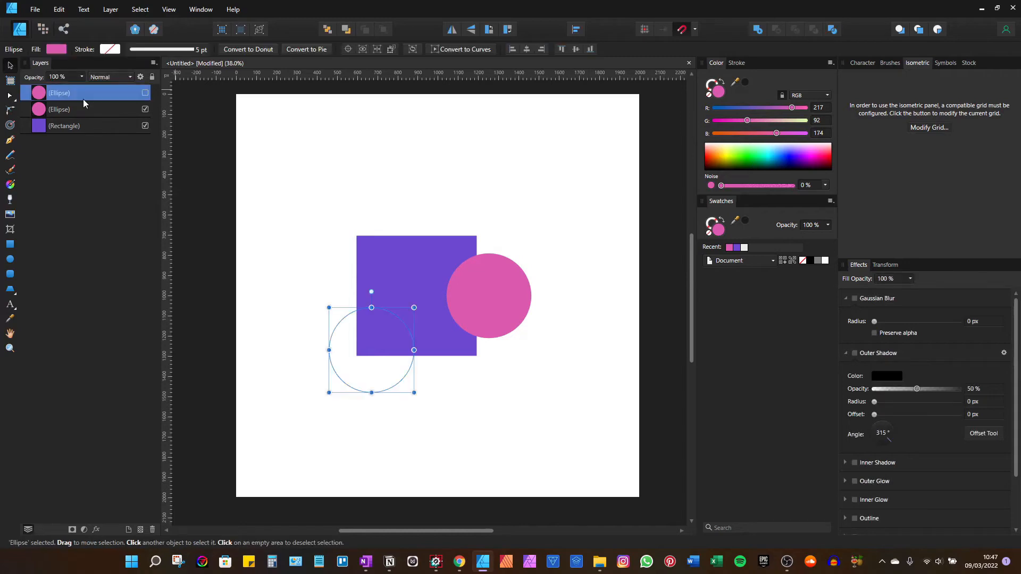
pyautogui.press('Delete')
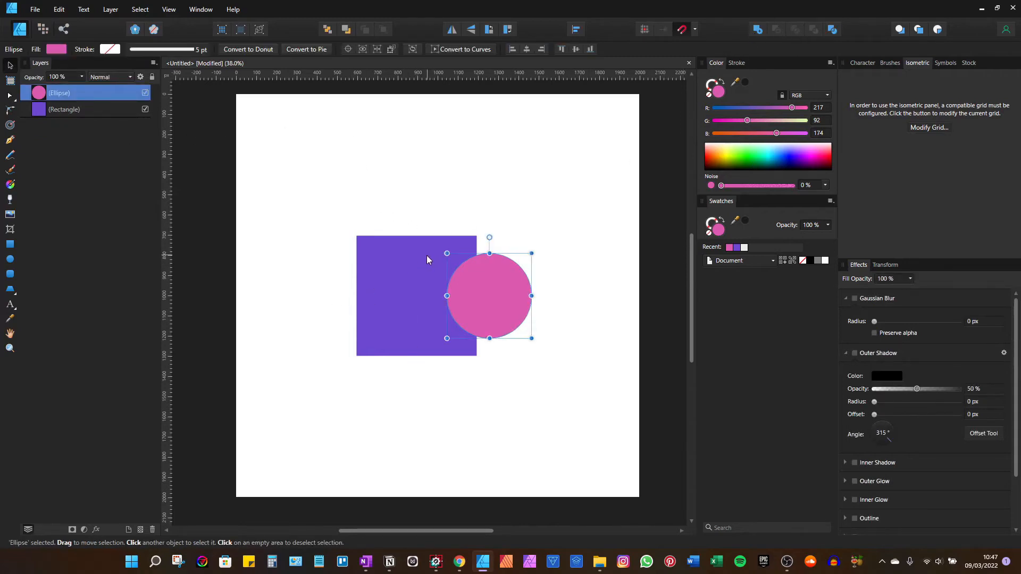
pyautogui.hotkey('ctrl', 'z')
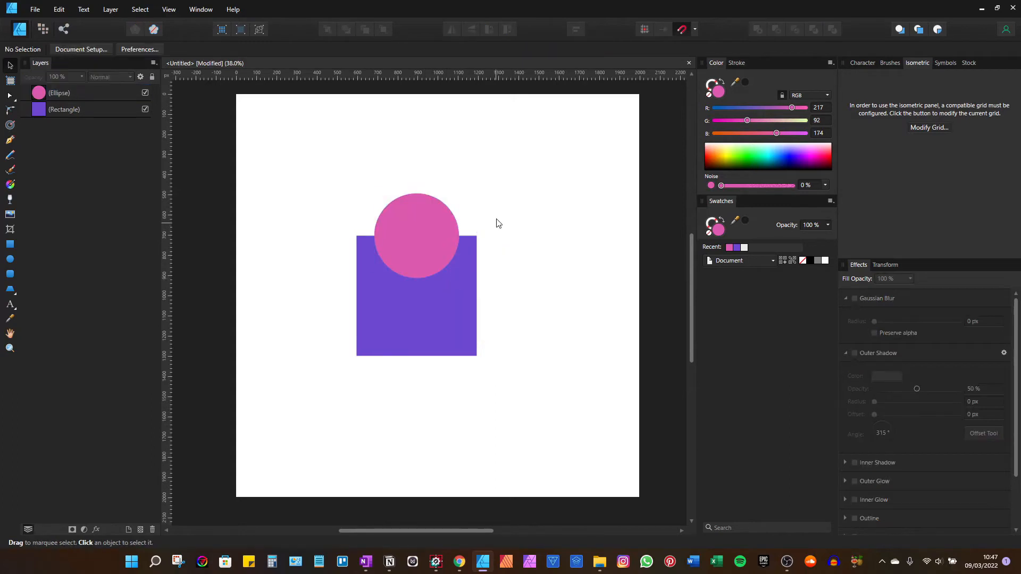
pyautogui.moveTo(509, 186); pyautogui.dragTo(337, 379)
pyautogui.moveTo(432, 317); pyautogui.dragTo(436, 339)
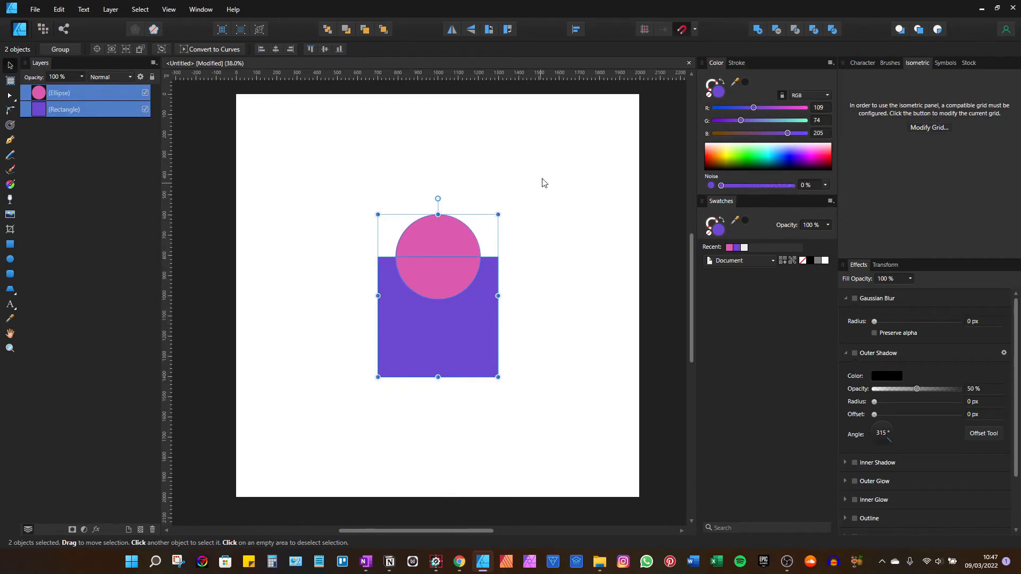
# Step: Try a non-destructive Add compound of the circle and square, and select its ellipse and rectangle individually
pyautogui.moveTo(546, 170); pyautogui.dragTo(317, 413)
pyautogui.click(758, 31)
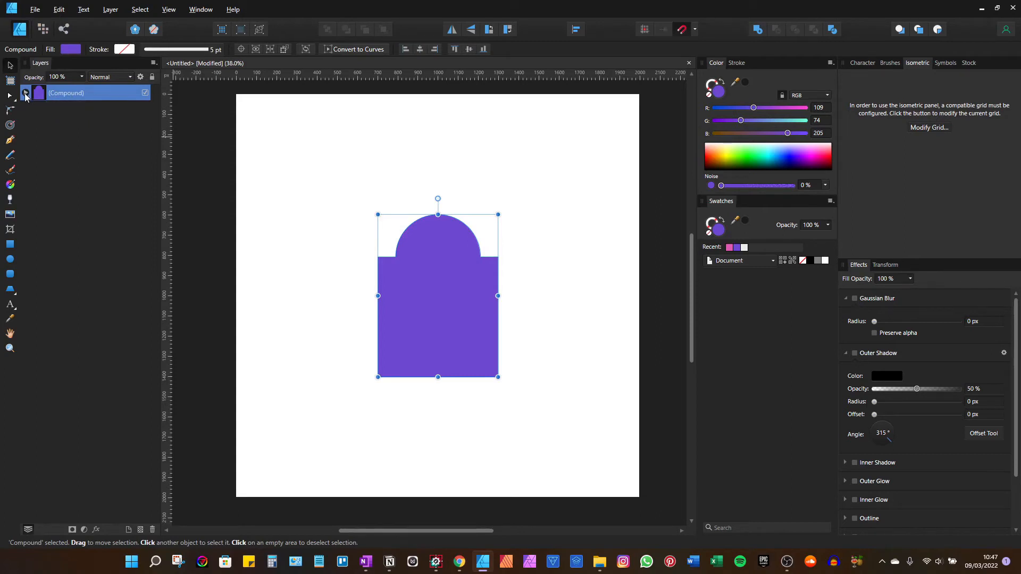
pyautogui.click(26, 94)
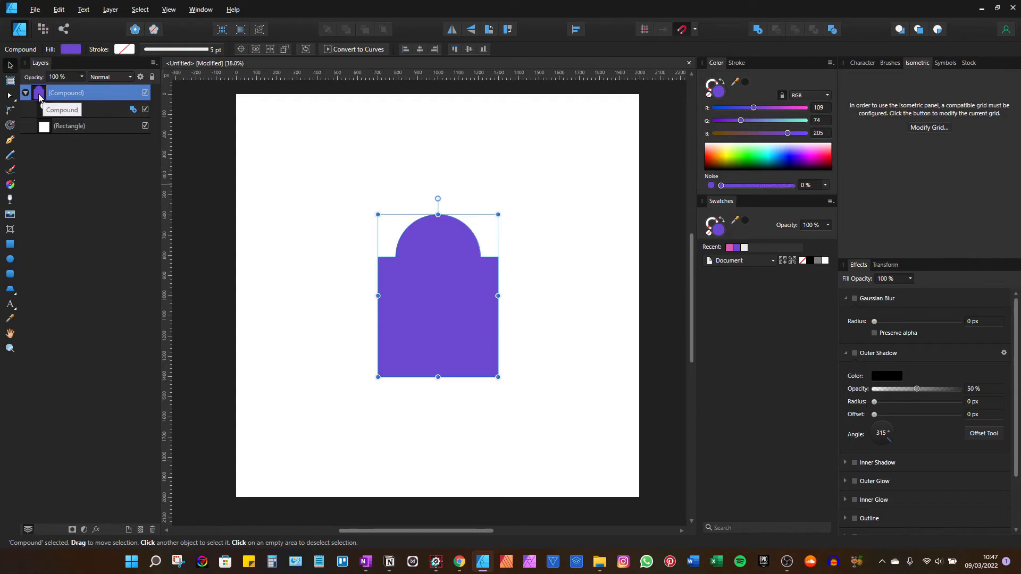
pyautogui.click(69, 109)
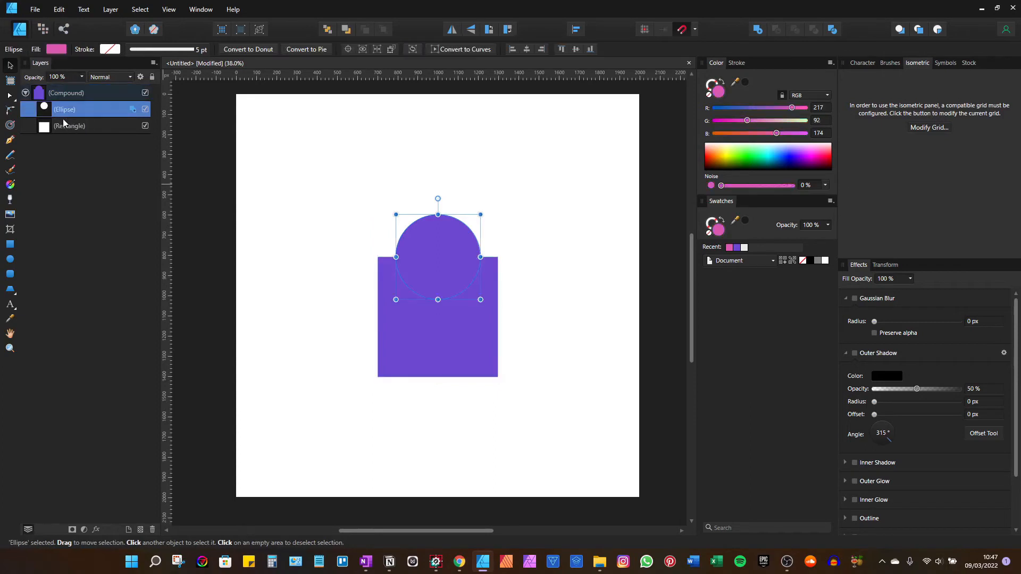
pyautogui.click(68, 124)
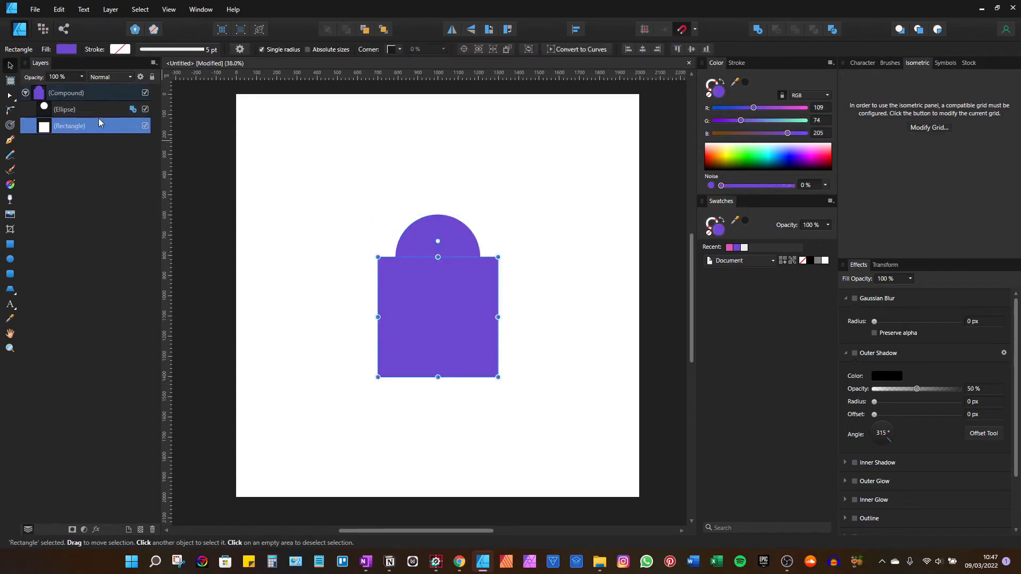
pyautogui.click(426, 240)
pyautogui.moveTo(445, 266); pyautogui.dragTo(361, 434)
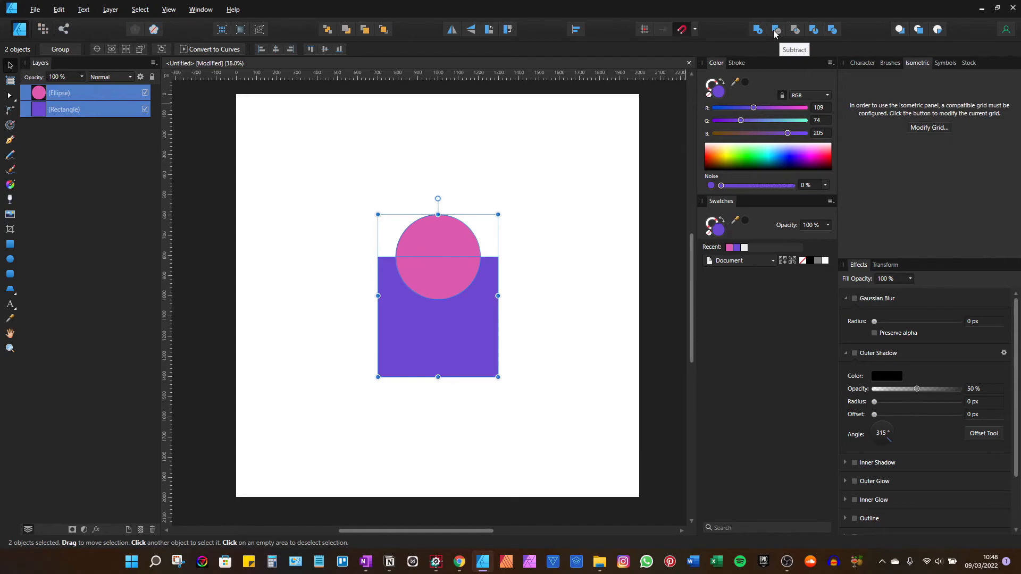
# Step: Centre the pink circle inside the purple square and select both shapes
pyautogui.moveTo(450, 239); pyautogui.dragTo(451, 290)
pyautogui.moveTo(531, 226); pyautogui.dragTo(382, 325)
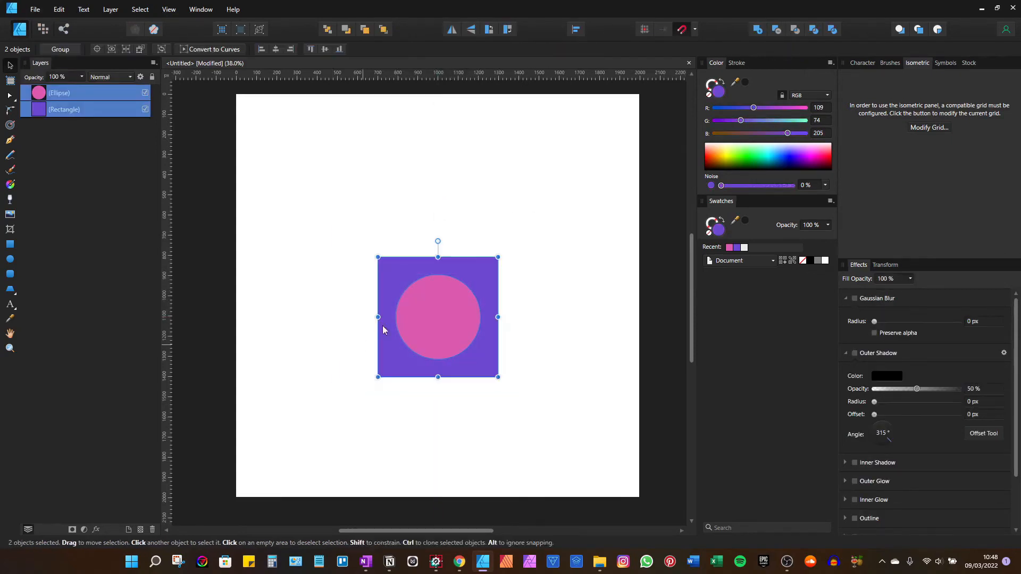
# Step: Try a non-destructive Subtract compound of the centred circle from the square, and move its ellipse around the square
pyautogui.click(776, 32)
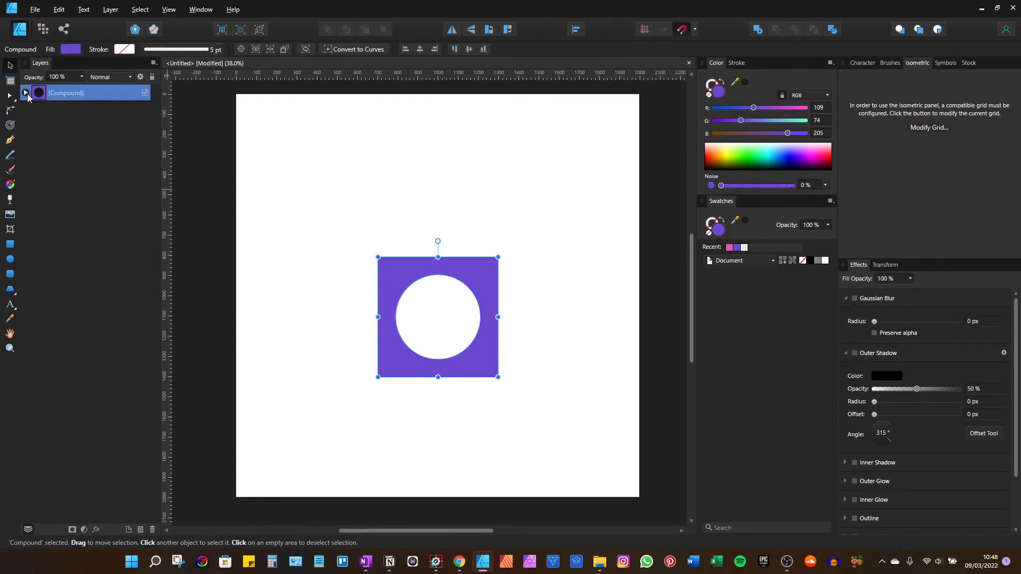
pyautogui.click(25, 93)
pyautogui.click(75, 112)
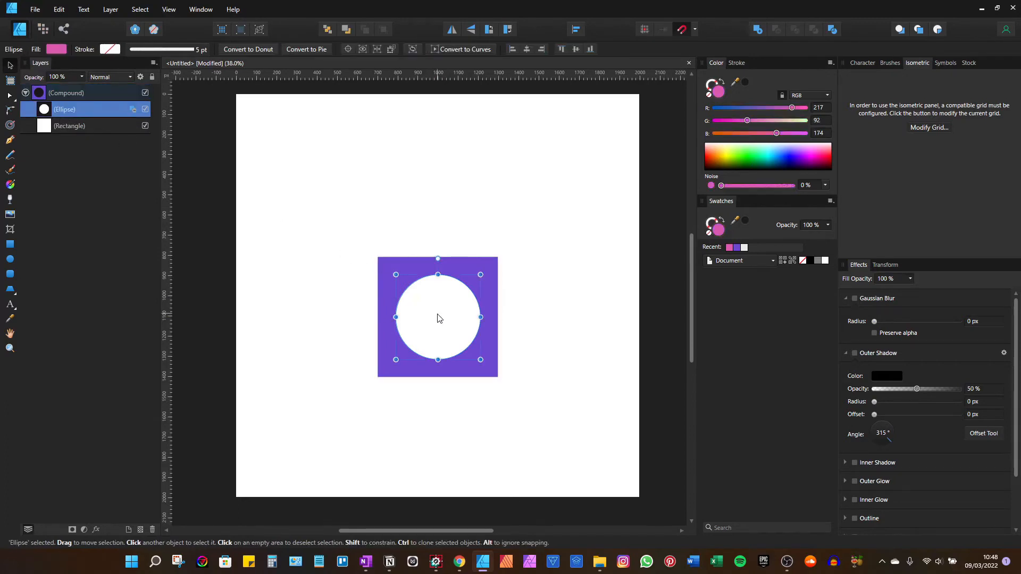
pyautogui.moveTo(440, 318); pyautogui.dragTo(503, 348)
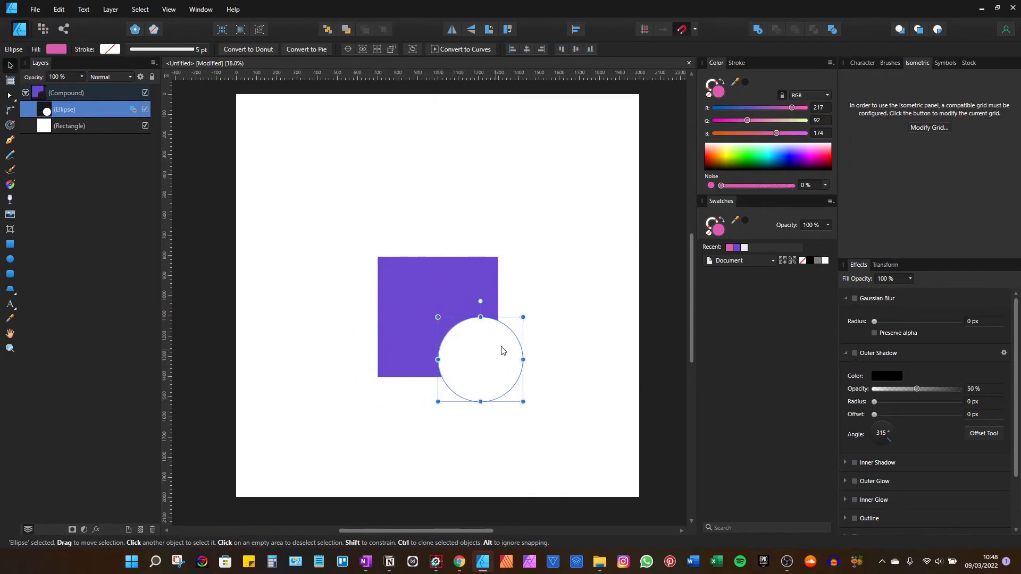
pyautogui.moveTo(471, 349); pyautogui.dragTo(445, 280)
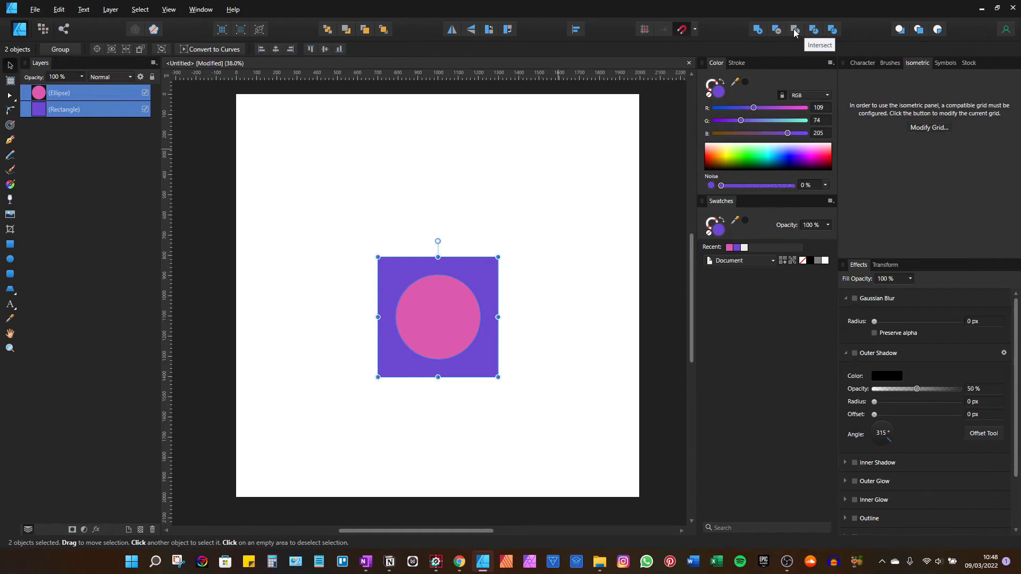
# Step: Try a non-destructive Intersect compound of the two shapes, move its rectangle, and undo the changes
pyautogui.click(795, 31)
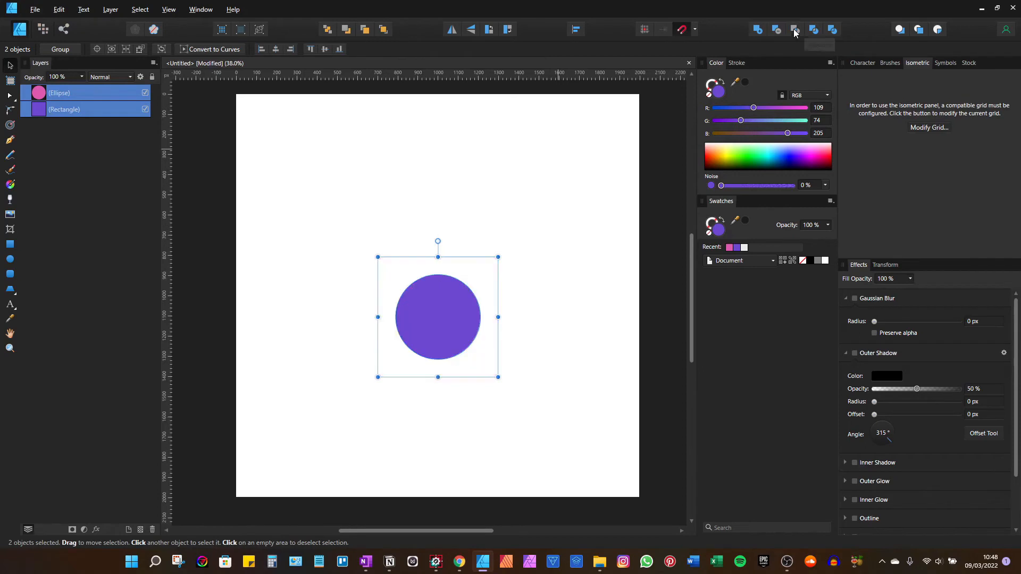
pyautogui.click(25, 93)
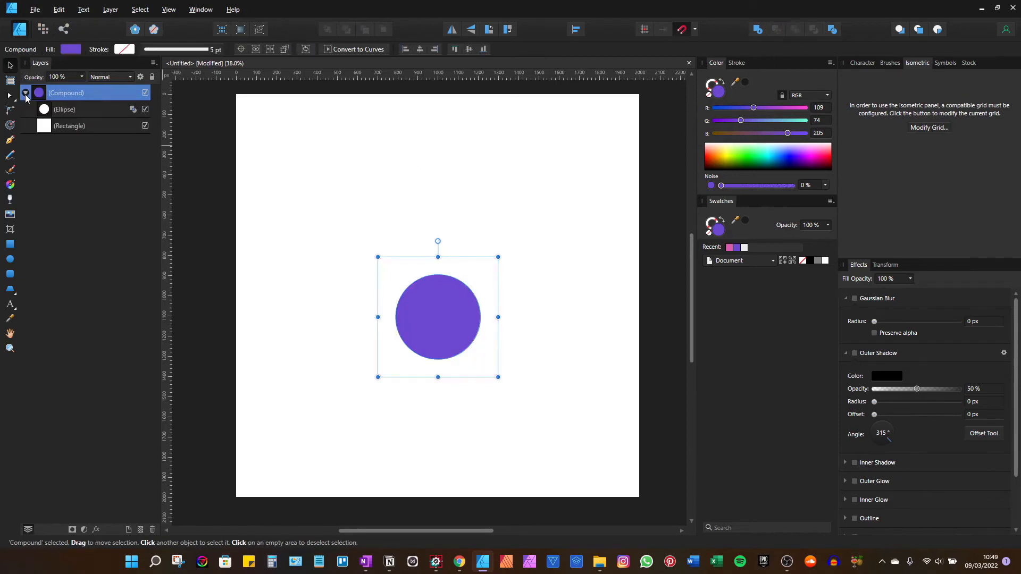
pyautogui.click(69, 126)
pyautogui.moveTo(430, 317); pyautogui.dragTo(356, 325)
pyautogui.hotkey('ctrl', 'z')
pyautogui.hotkey('ctrl', 'z')
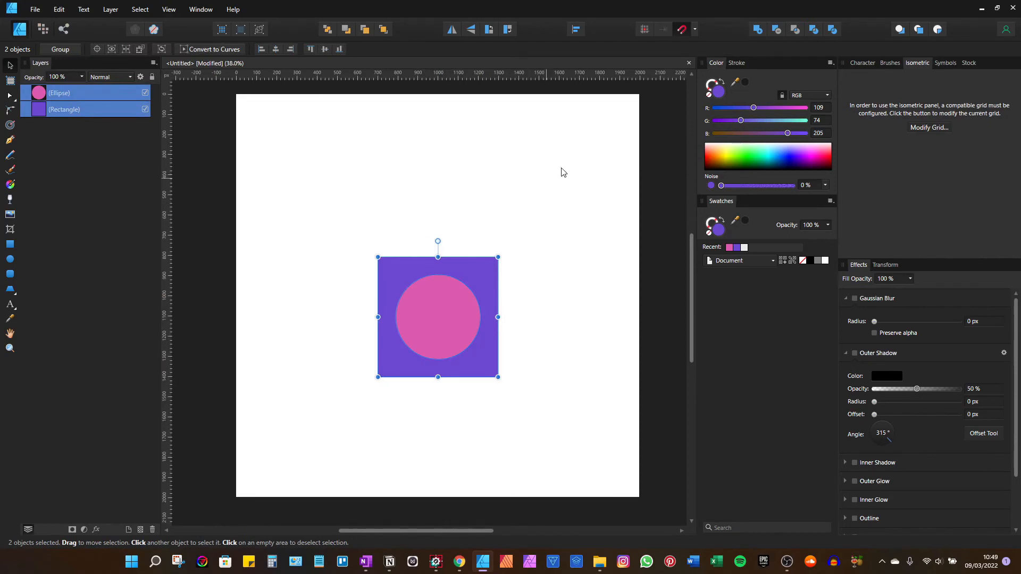
# Step: Try a non-destructive Xor compound of the two shapes, and move its ellipse to the square's upper-right and lower-left corners
pyautogui.click(814, 31)
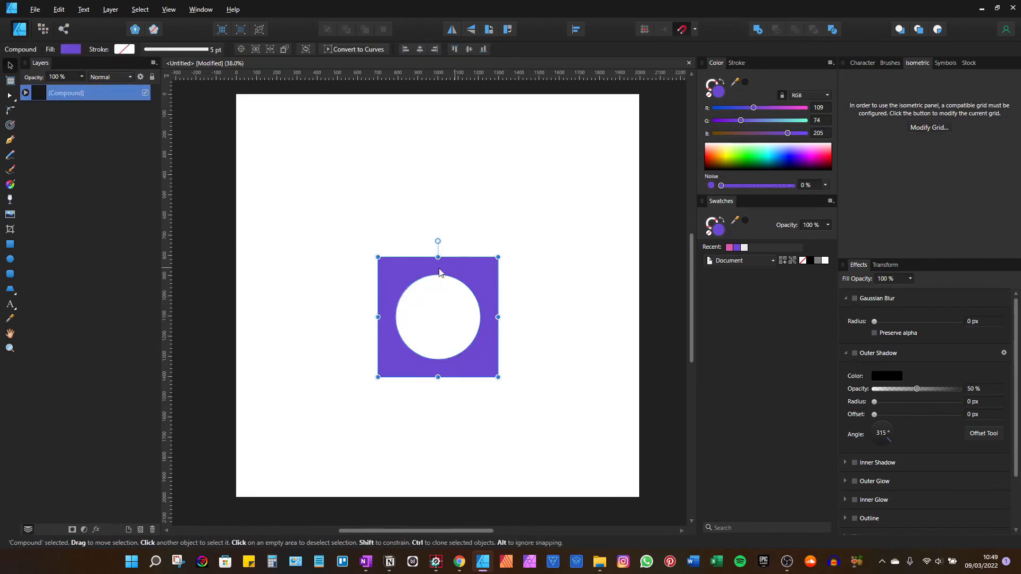
pyautogui.click(25, 94)
pyautogui.click(44, 110)
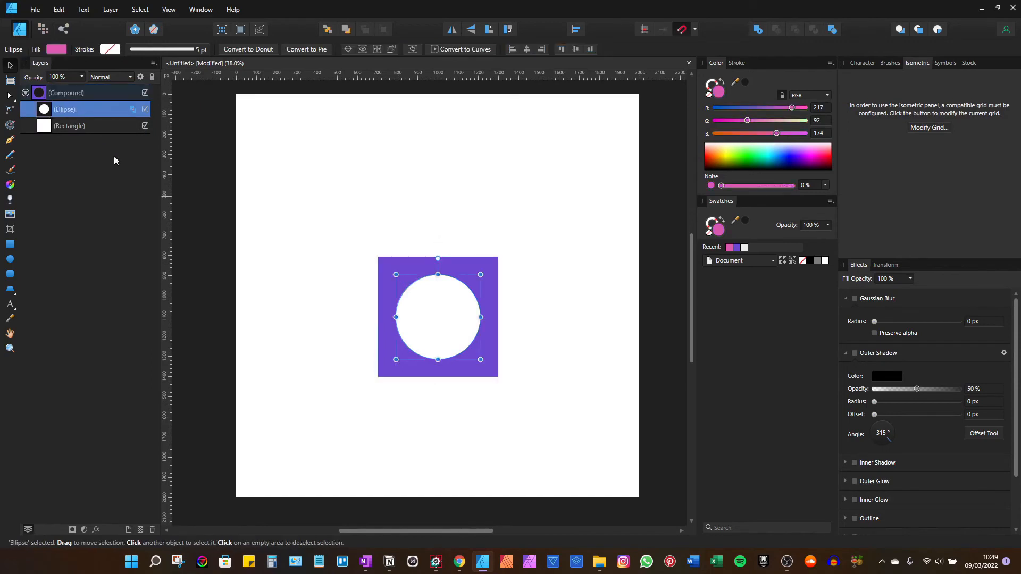
pyautogui.moveTo(442, 308); pyautogui.dragTo(512, 245)
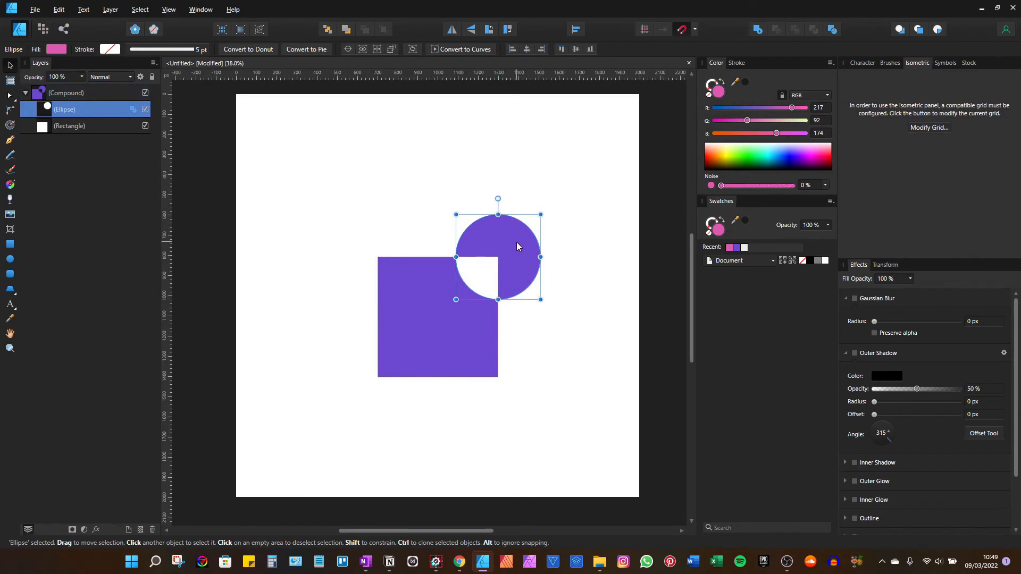
pyautogui.moveTo(515, 242); pyautogui.dragTo(397, 369)
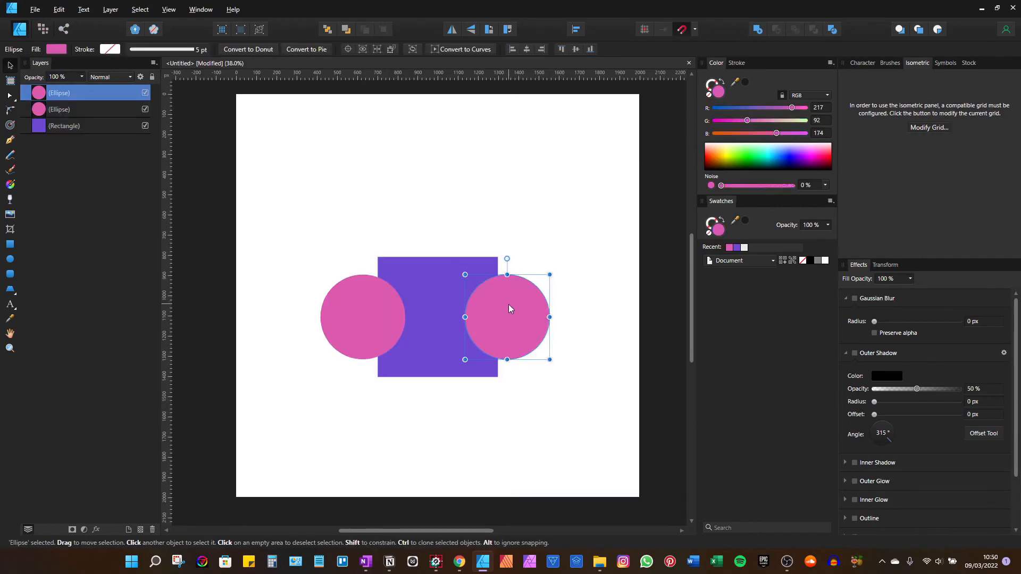
# Step: Position the two pink circles symmetrically over the square's left and right edges and select all three shapes
pyautogui.moveTo(508, 308); pyautogui.dragTo(458, 308)
pyautogui.keyDown('shift'); pyautogui.click(385, 311); pyautogui.keyUp('shift')
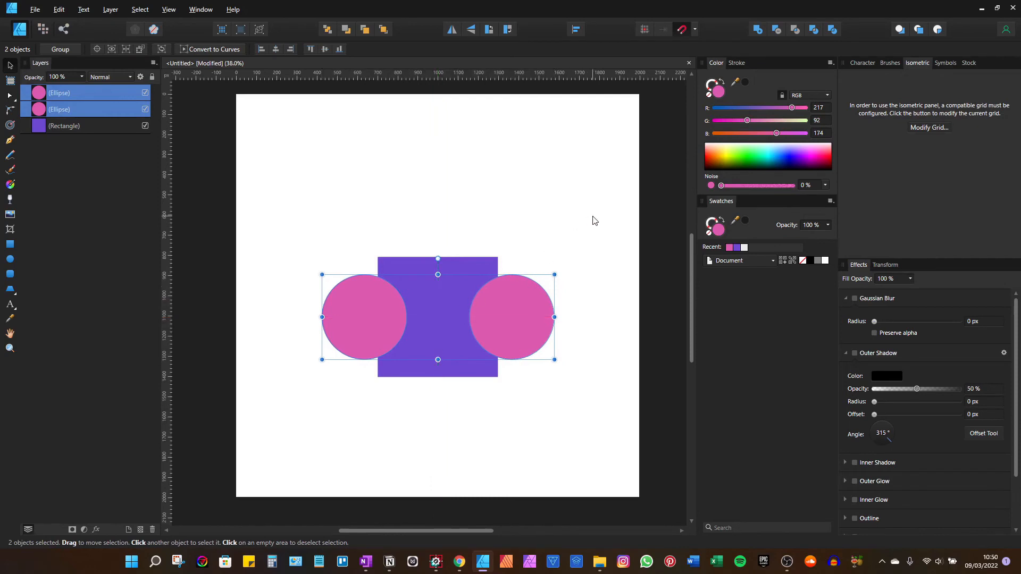
pyautogui.moveTo(595, 216); pyautogui.dragTo(255, 402)
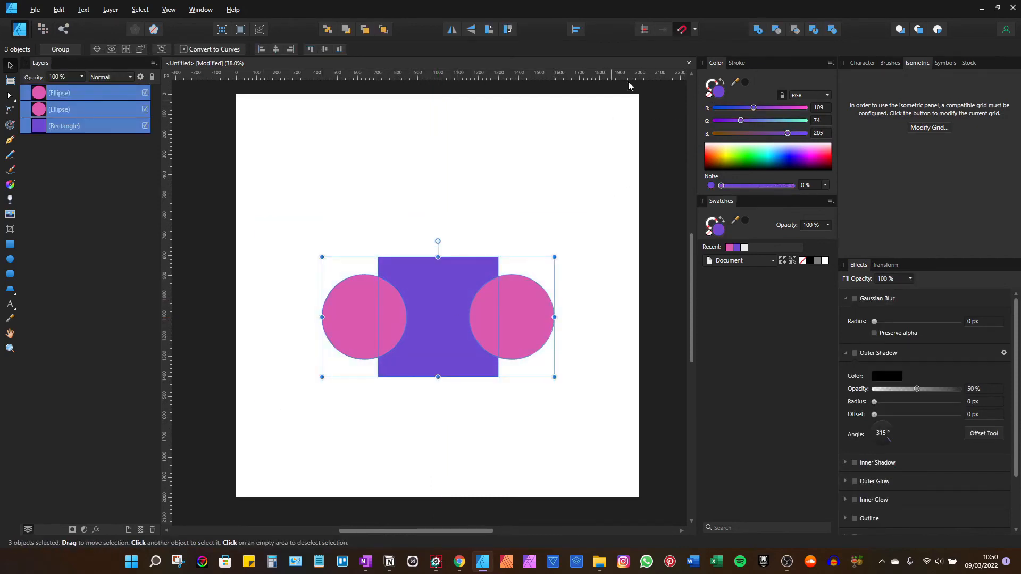
# Step: Try a compound Divide on the three shapes, move its right ellipse over the square's right corners, and undo everything back to separate shapes
pyautogui.keyDown('alt'); pyautogui.click(834, 32); pyautogui.keyUp('alt')
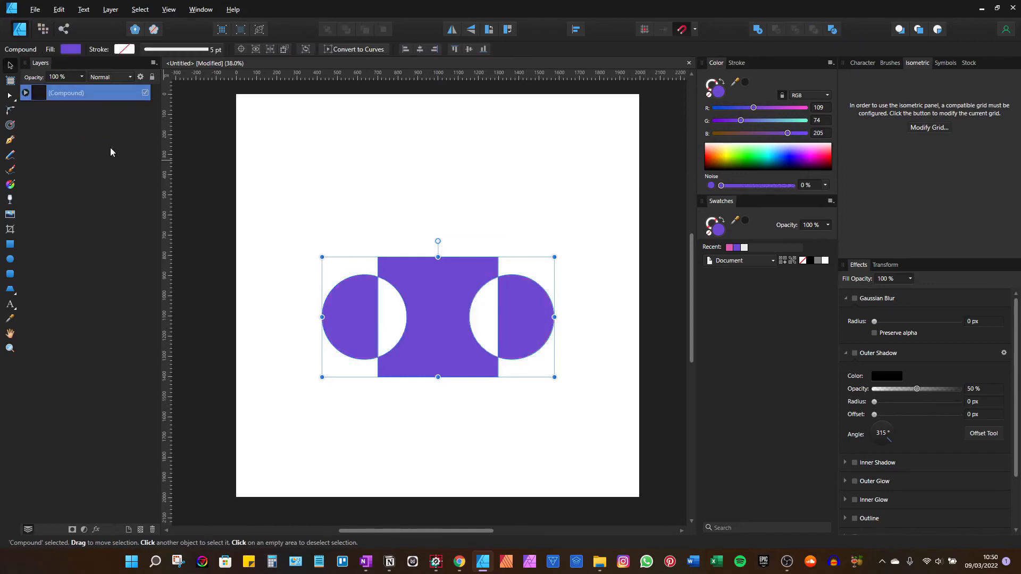
pyautogui.click(25, 92)
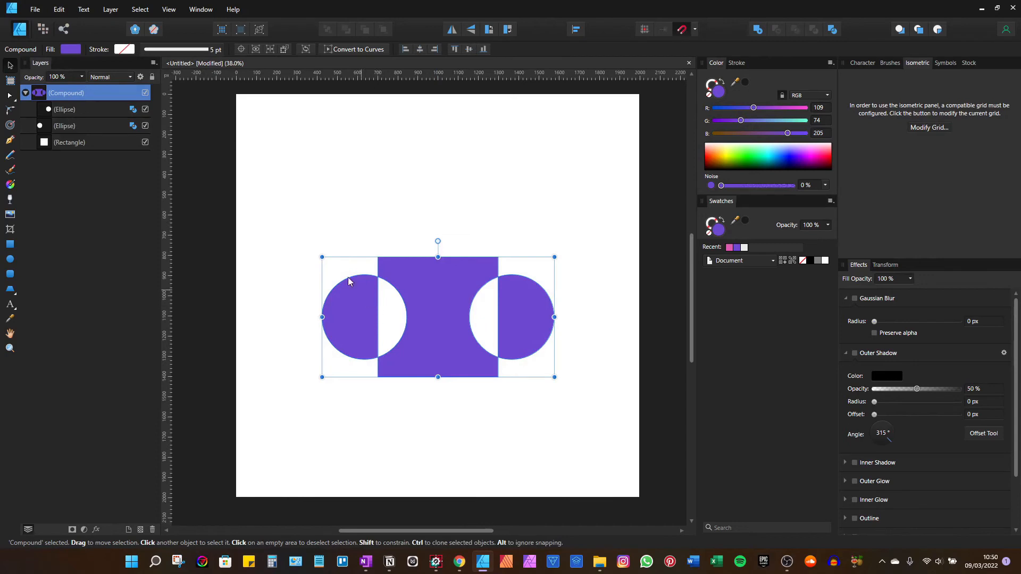
pyautogui.click(53, 109)
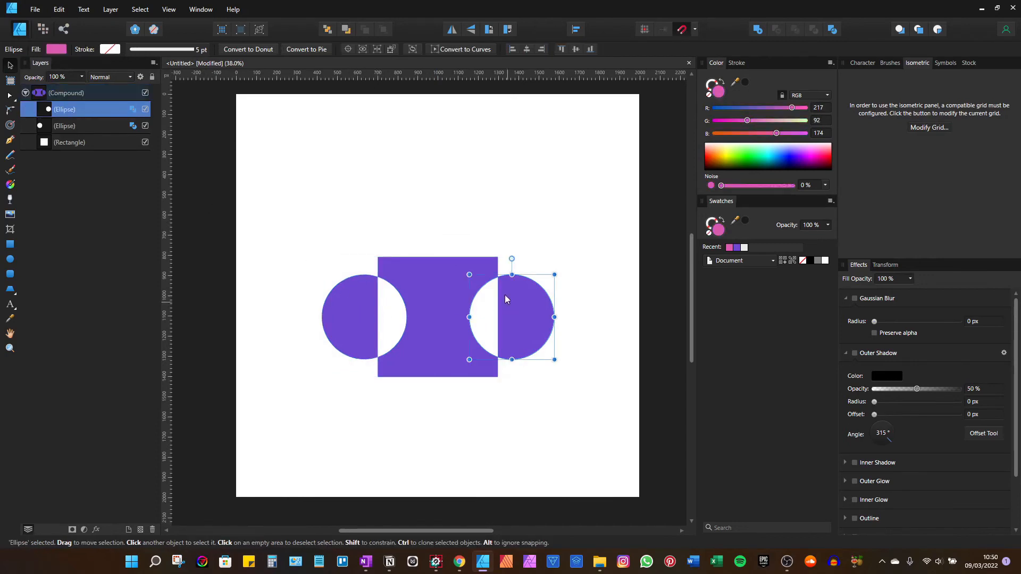
pyautogui.moveTo(505, 295); pyautogui.dragTo(493, 244)
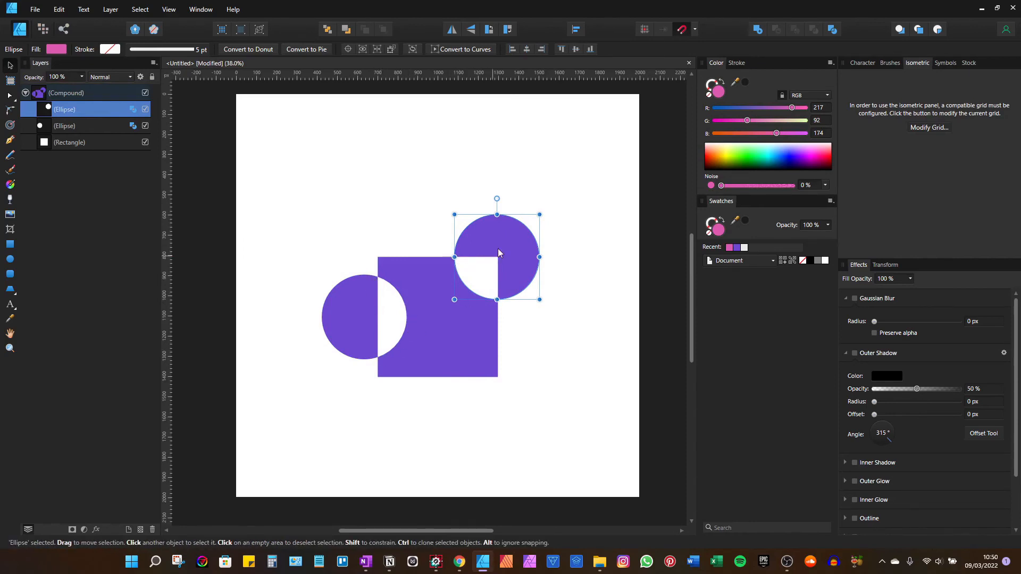
pyautogui.moveTo(493, 276); pyautogui.dragTo(499, 386)
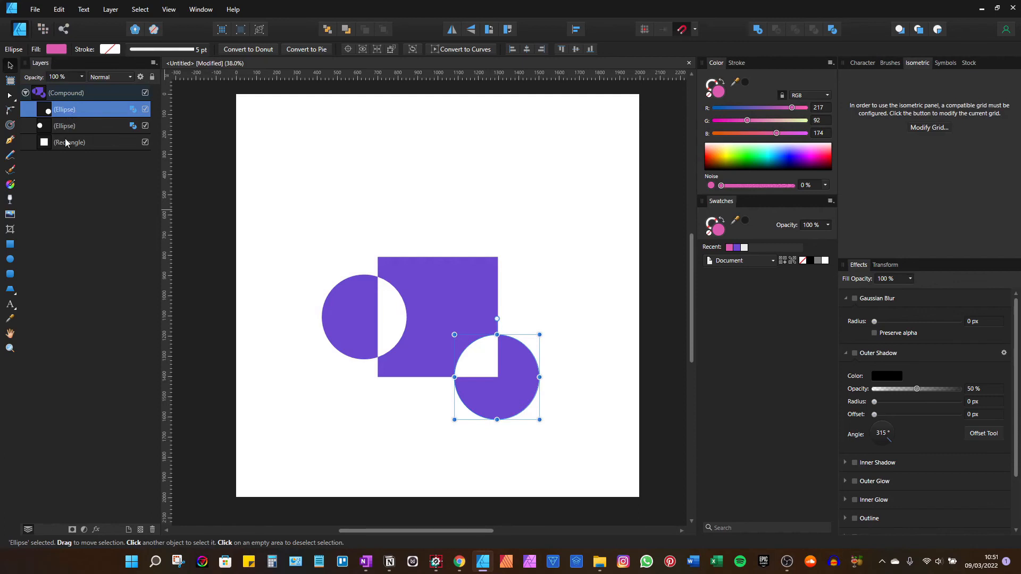
pyautogui.keyDown('shift'); pyautogui.click(65, 138); pyautogui.keyUp('shift')
pyautogui.hotkey('ctrl', 'z')
pyautogui.hotkey('ctrl', 'z')
pyautogui.hotkey('ctrl', 'z')
pyautogui.hotkey('ctrl', 'z')
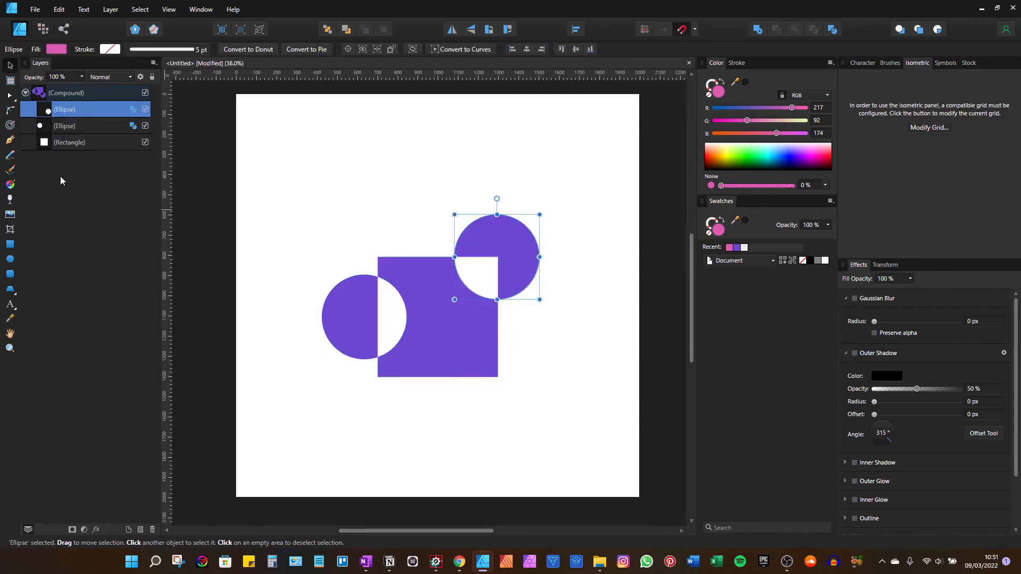
pyautogui.hotkey('ctrl', 'z')
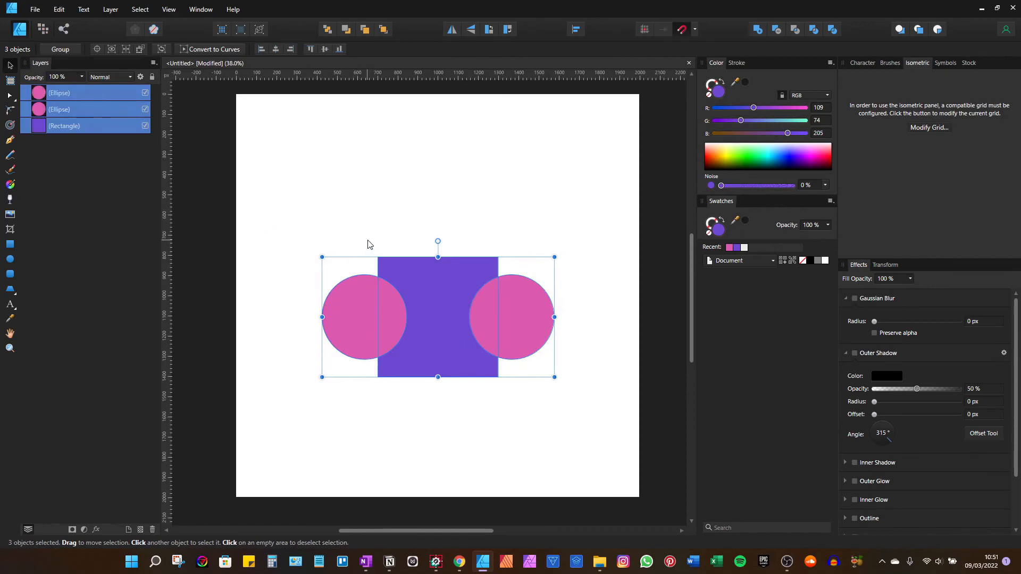
# Step: Move the three selected shapes up to the vertical centre of the page
pyautogui.moveTo(436, 306); pyautogui.dragTo(436, 285)
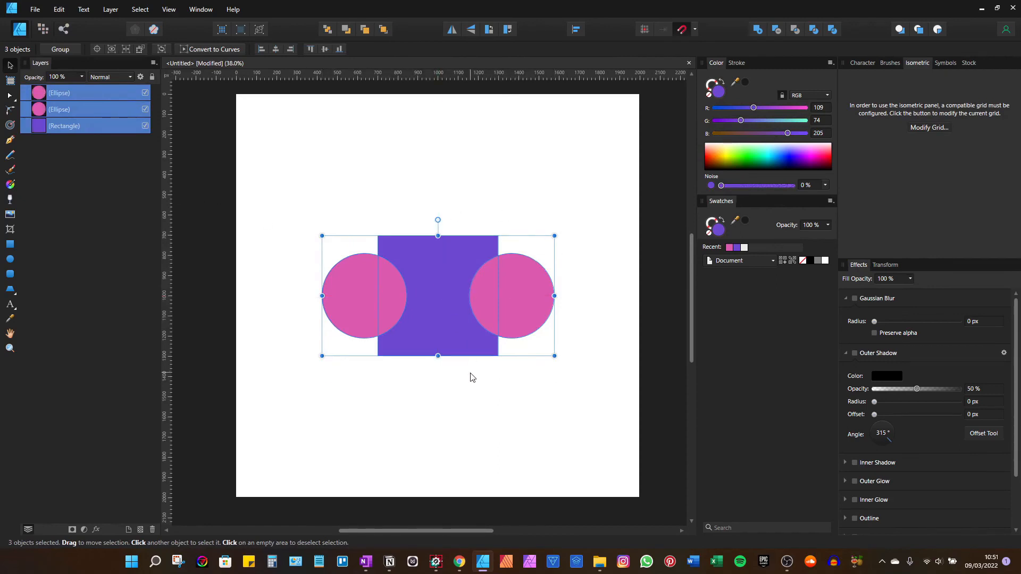